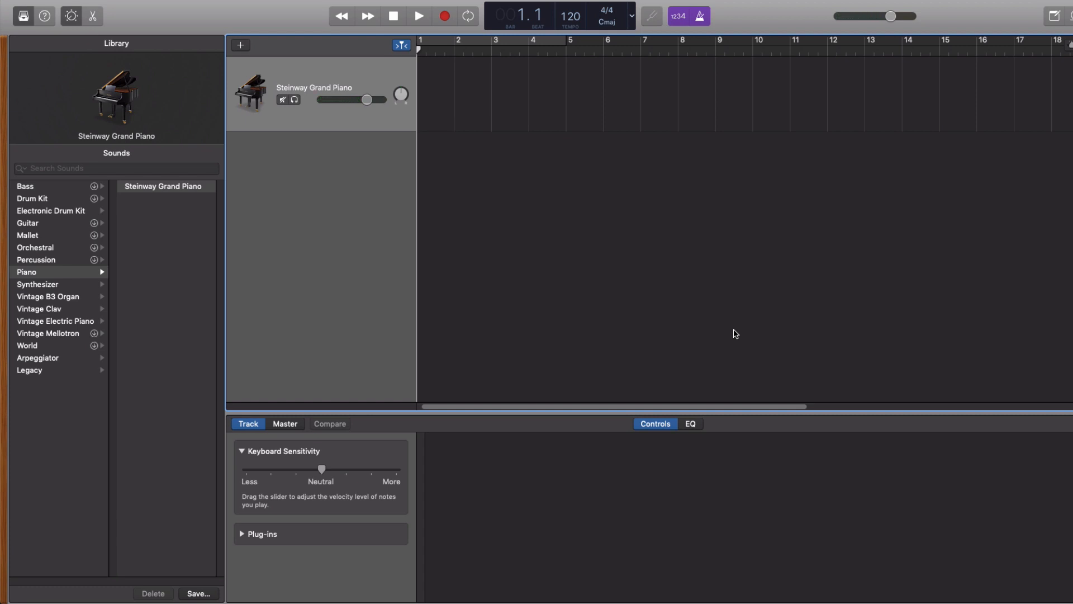
Create an empty MIDI region in bar 1 of the Steinway Grand Piano track and open it in an enlarged Piano Roll editor.
left_click(440, 97, "super")
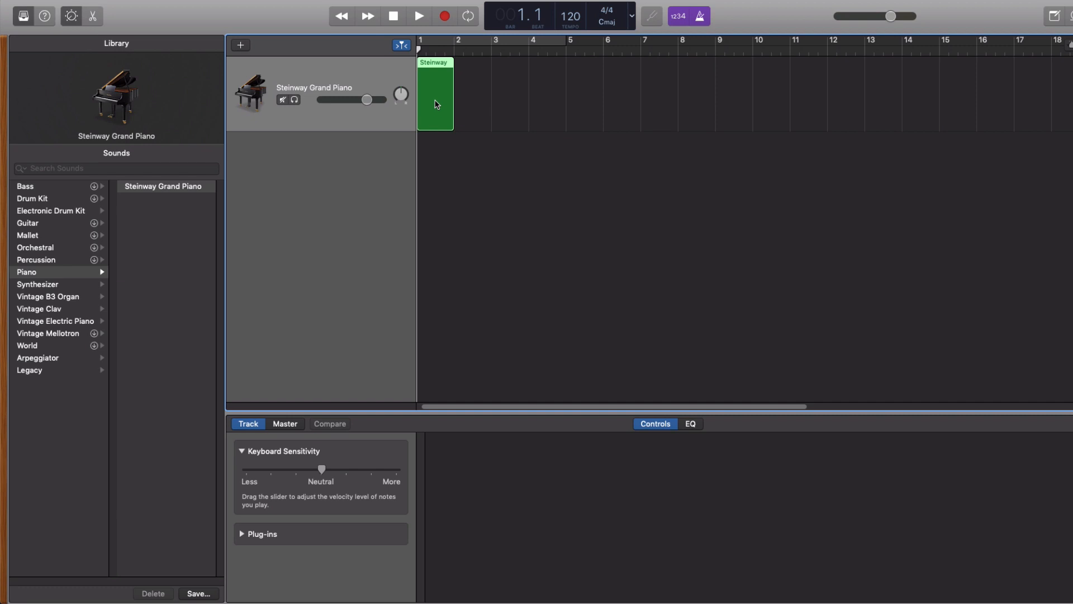
double_click(437, 105)
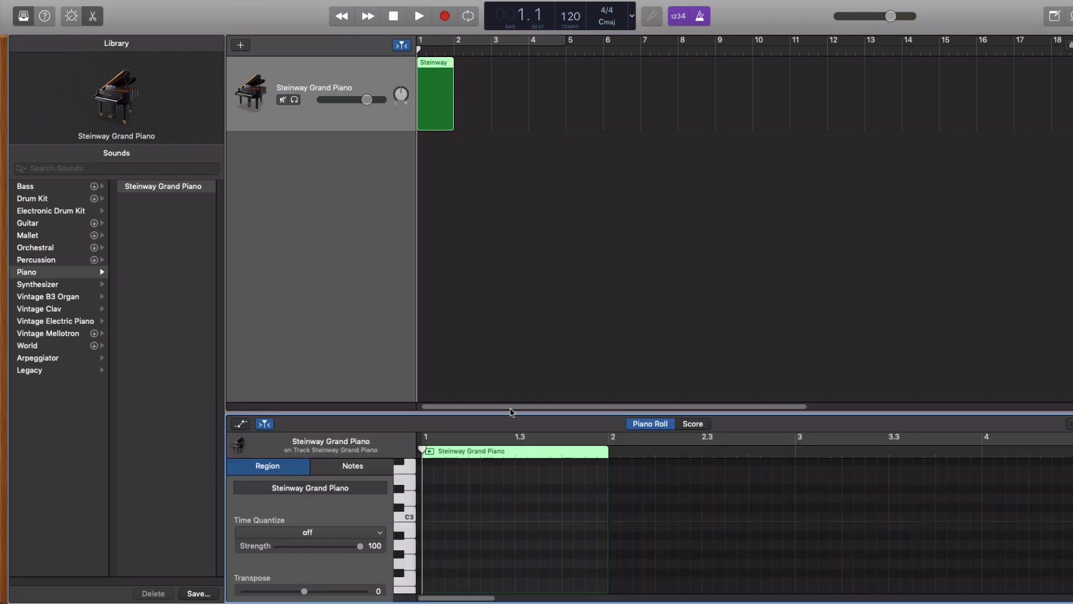
left_click_drag(511, 412, 511, 306)
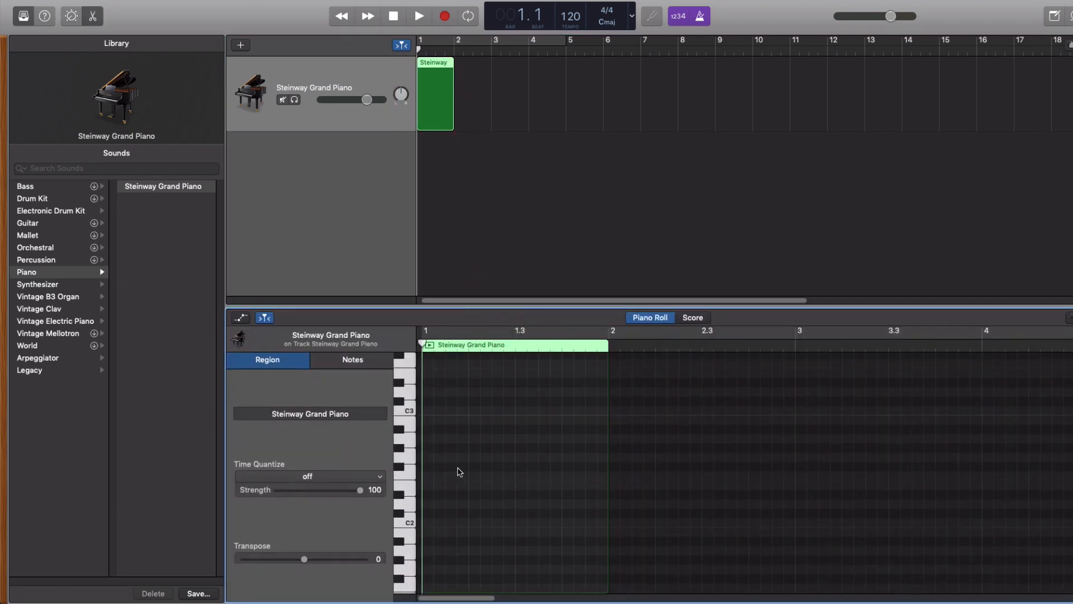
Draw a C3 note at the start of the region and lengthen it to nearly the end of bar 1.
left_click(432, 411)
left_click(432, 411)
left_click_drag(433, 411, 592, 412)
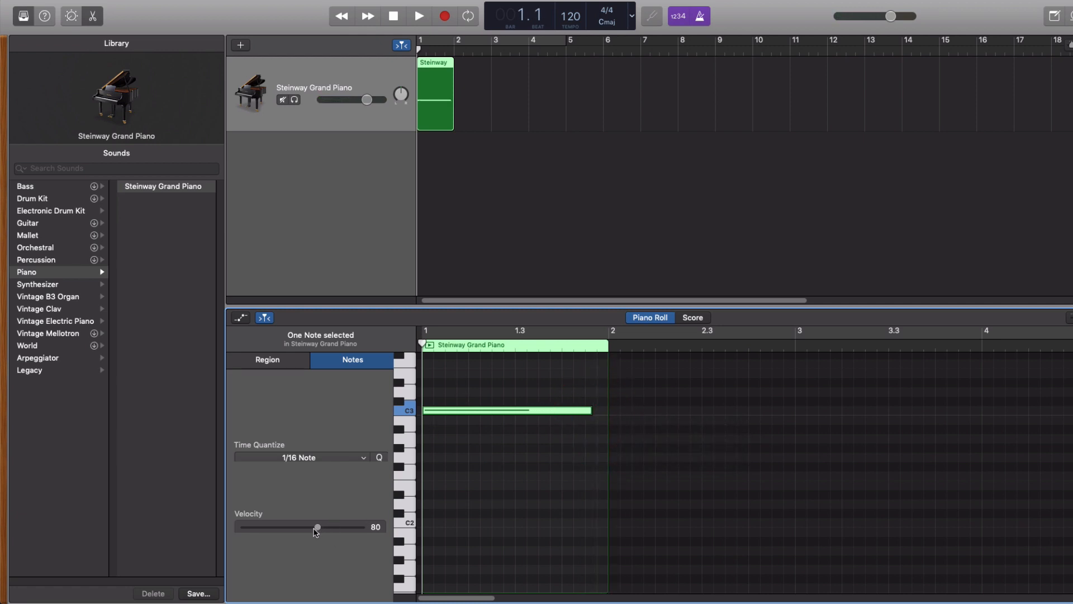
Try high velocities on the C3 note and set its velocity to 70.
left_click_drag(318, 530, 420, 536)
mouse_move(362, 530)
left_mouse_down()
mouse_move(414, 531)
mouse_move(339, 529)
mouse_move(233, 545)
mouse_move(378, 535)
left_mouse_up()
left_click_drag(362, 528, 308, 529)
Add E3 and G3 copies of the C3 note to build a C major chord, with all three notes starting together.
scroll(682, 484, "up", 4)
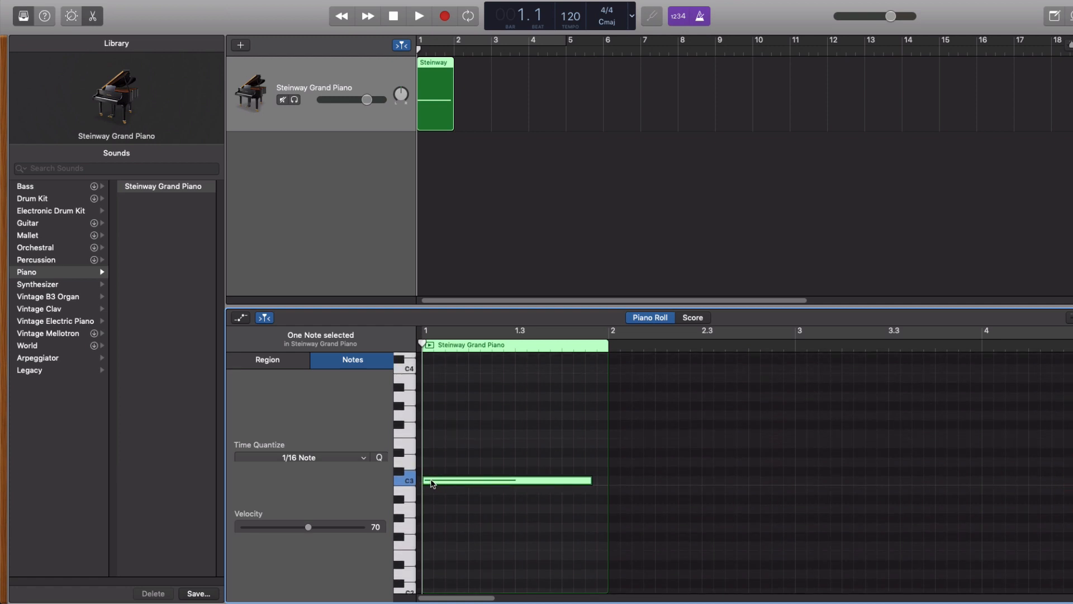
left_click(432, 482)
left_click(434, 453, "super")
left_click_drag(434, 453, 436, 444)
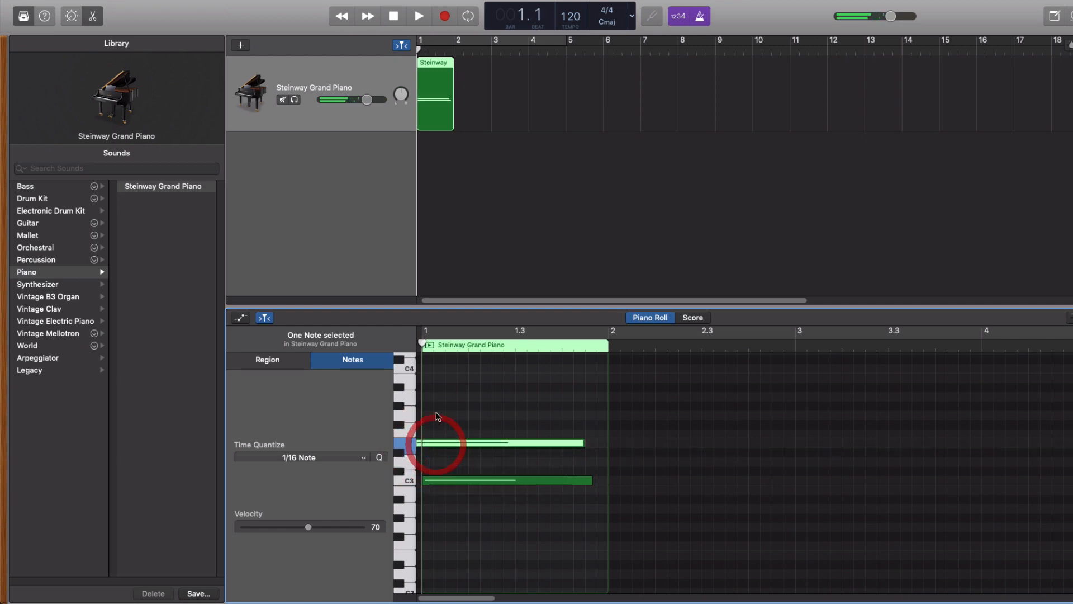
left_click(436, 415, "super")
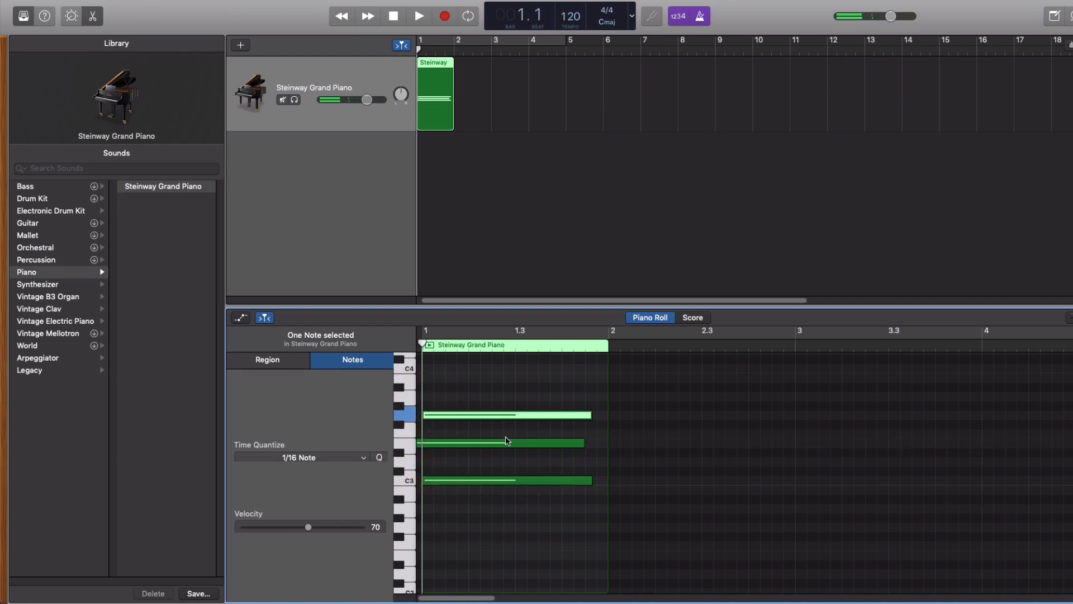
left_click_drag(506, 441, 514, 443)
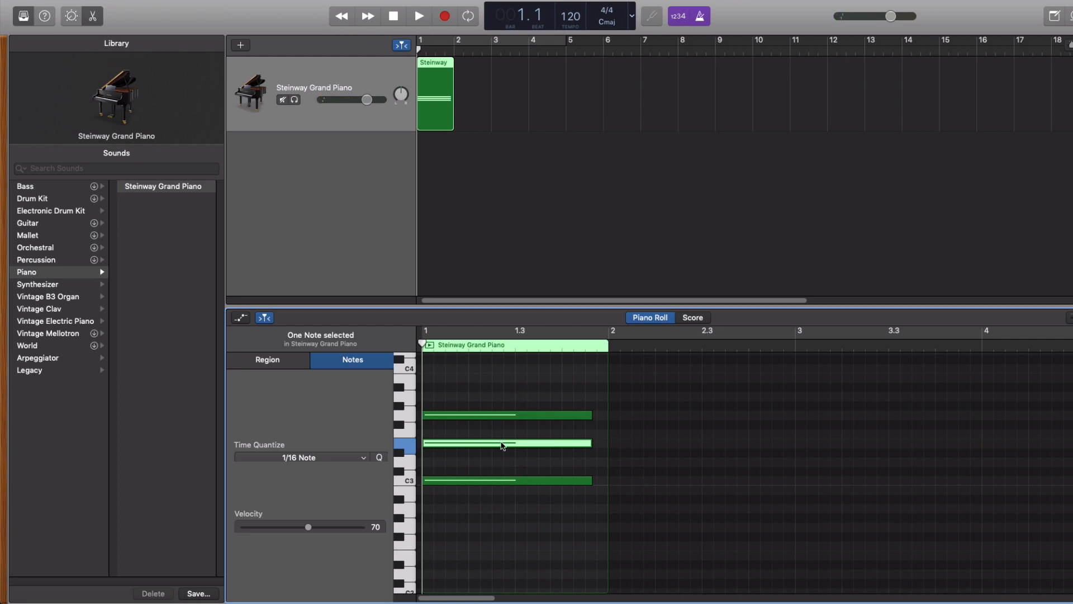
Play back the chord and select all three notes to check their shared velocity.
key("space")
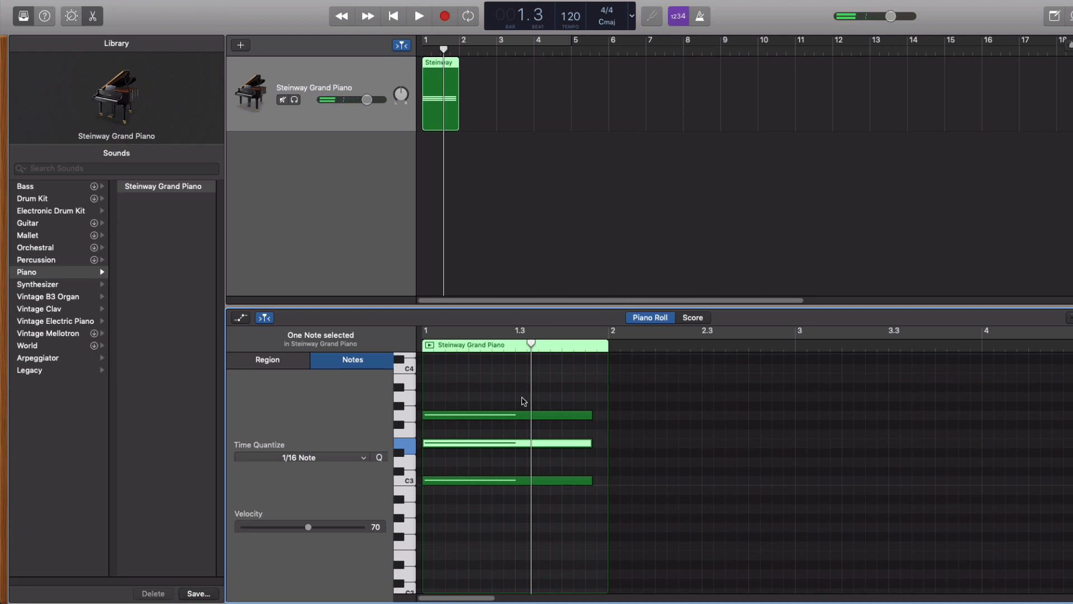
left_click_drag(498, 393, 478, 540)
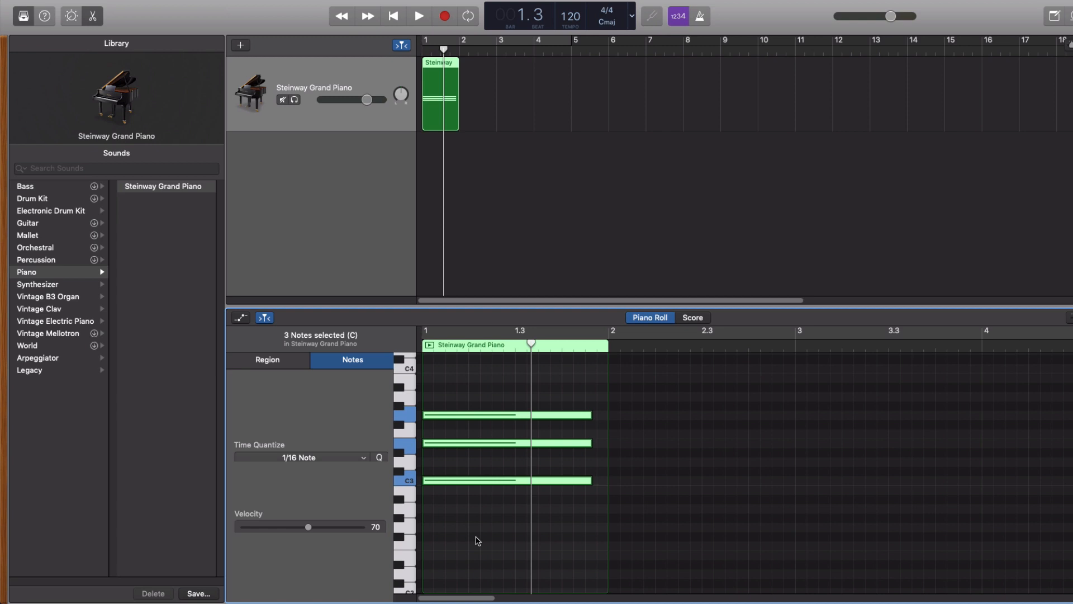
left_click(539, 507)
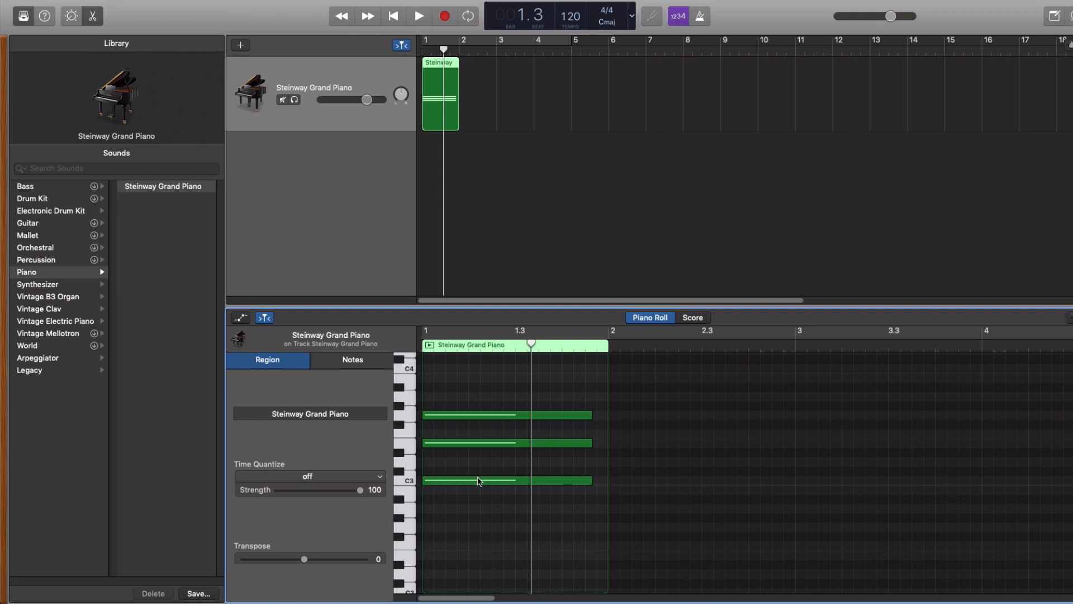
Set the velocity of C3 to 75 and G3 to 64, give E3 a lower one, and play the chord from the start.
mouse_move(478, 480)
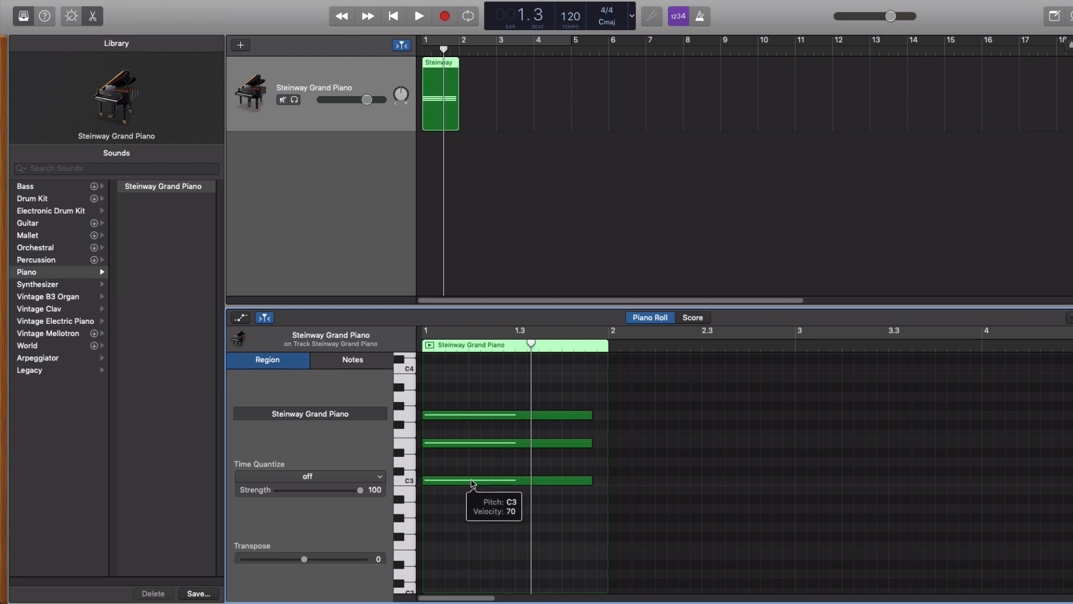
left_click(472, 480)
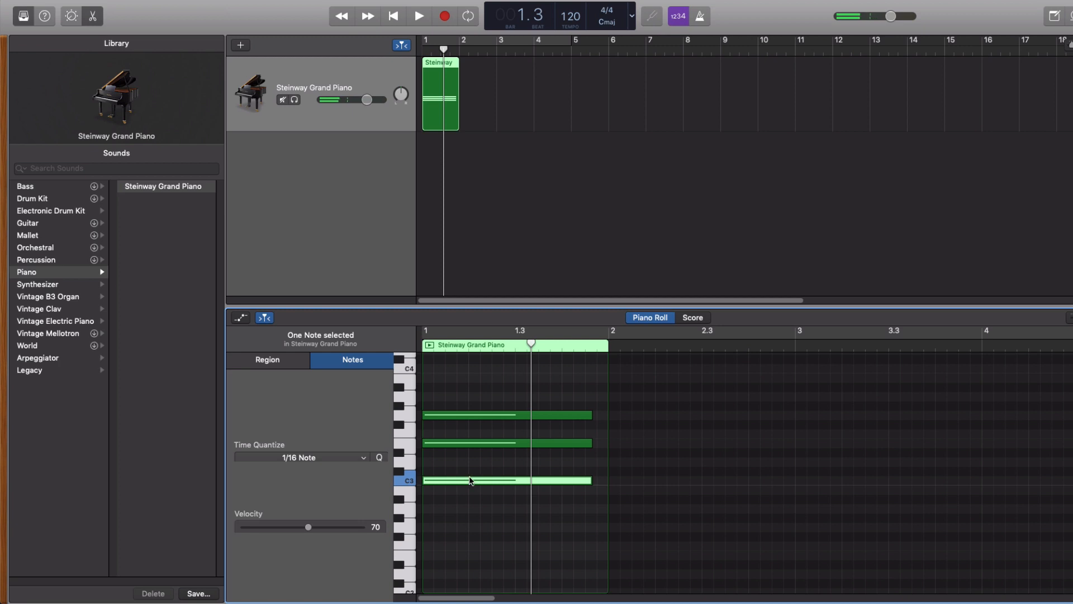
mouse_move(306, 527)
left_mouse_down()
mouse_move(289, 531)
mouse_move(302, 531)
left_mouse_up()
left_click(487, 443)
left_click(509, 415)
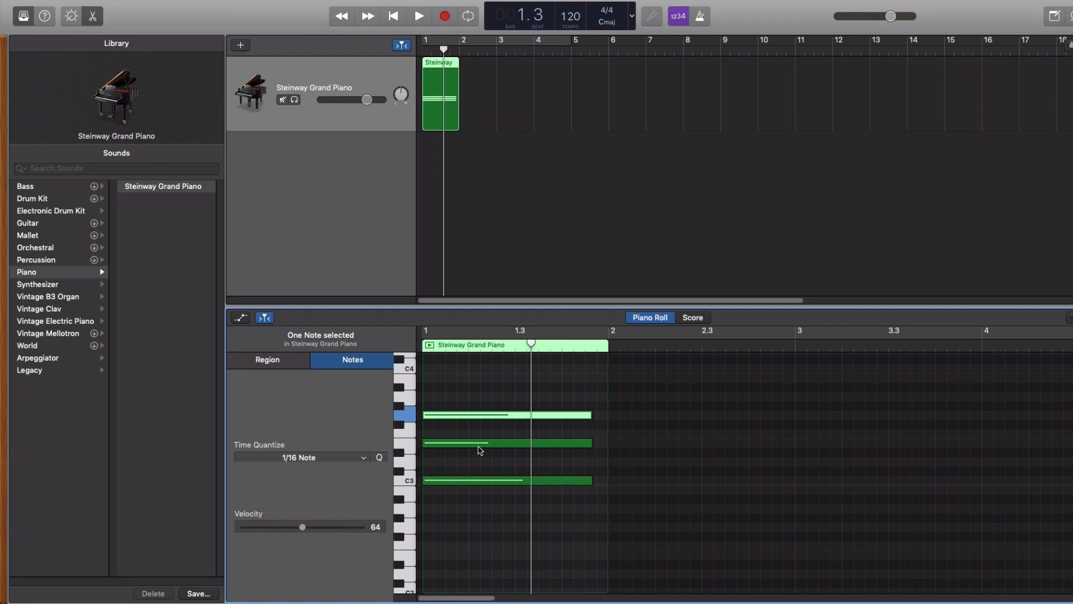
mouse_move(479, 451)
key("Return")
key("space")
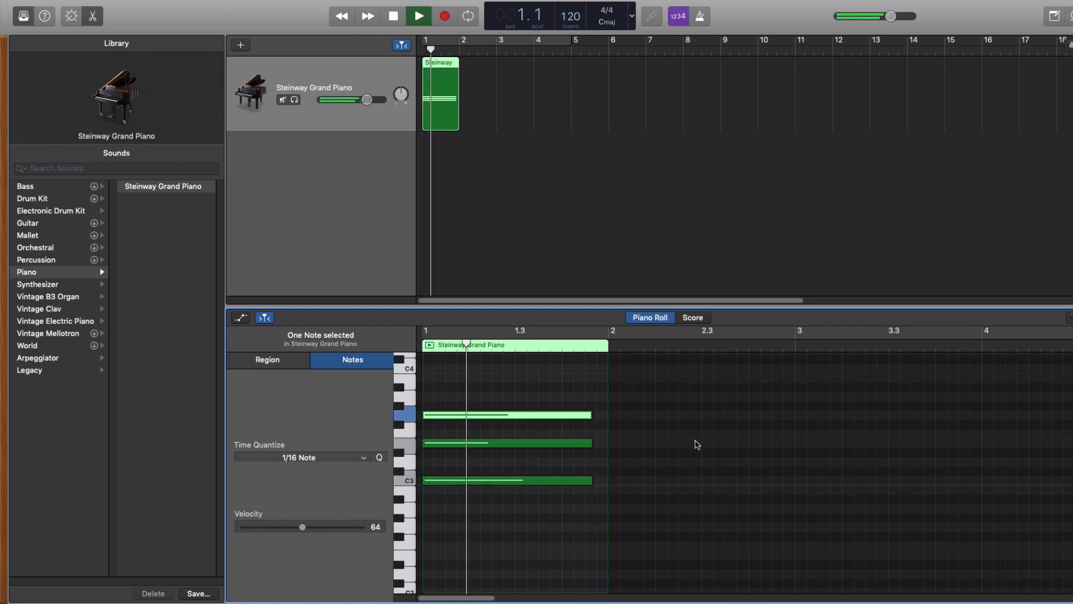
Raise the C3 note's velocity to 109 and play the chord from the start.
left_click(505, 479)
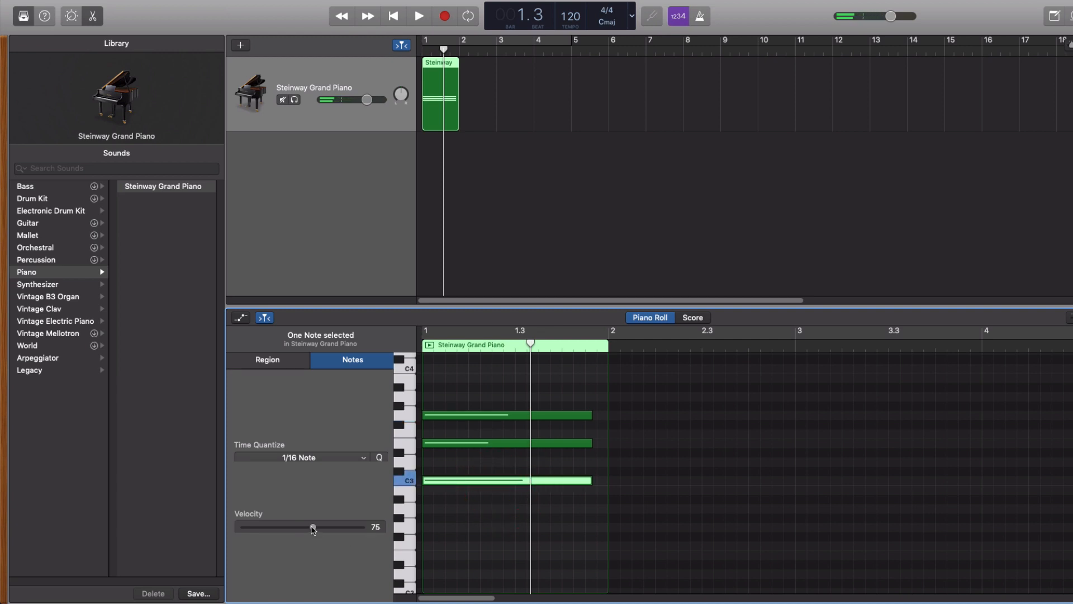
left_click_drag(313, 529, 344, 528)
key("Return")
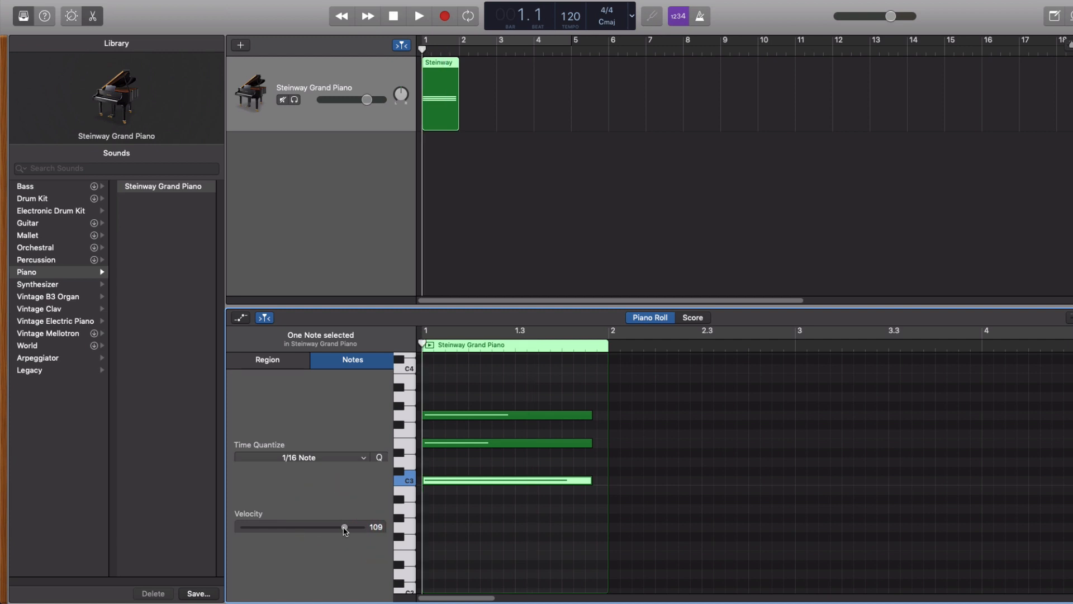
key("space")
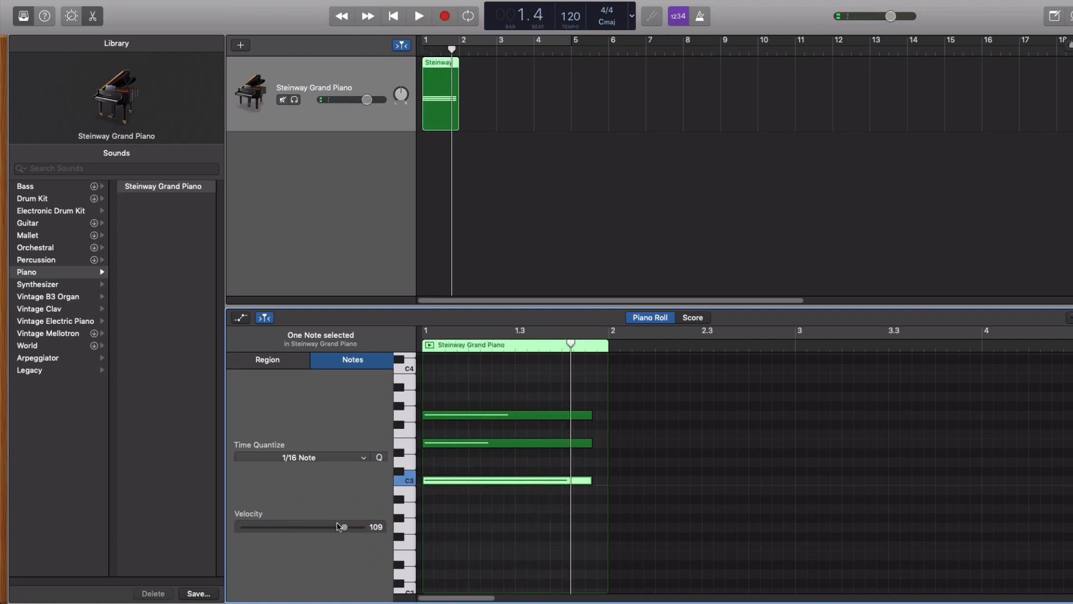
Lower the C3 note's velocity to 68 and play the chord again.
left_click_drag(337, 526, 306, 532)
key("space")
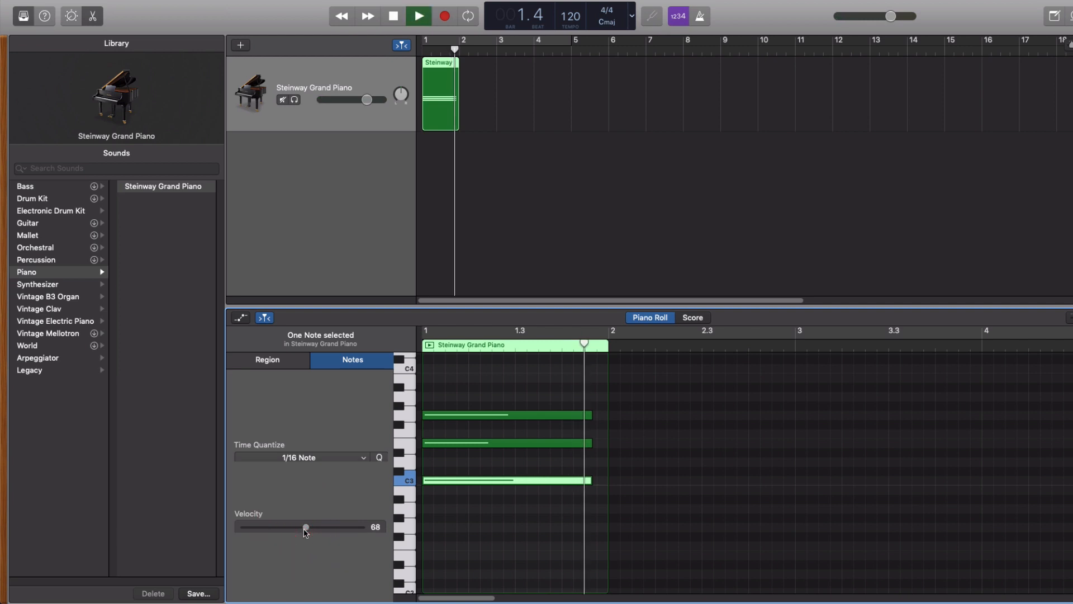
key("space")
key("space")
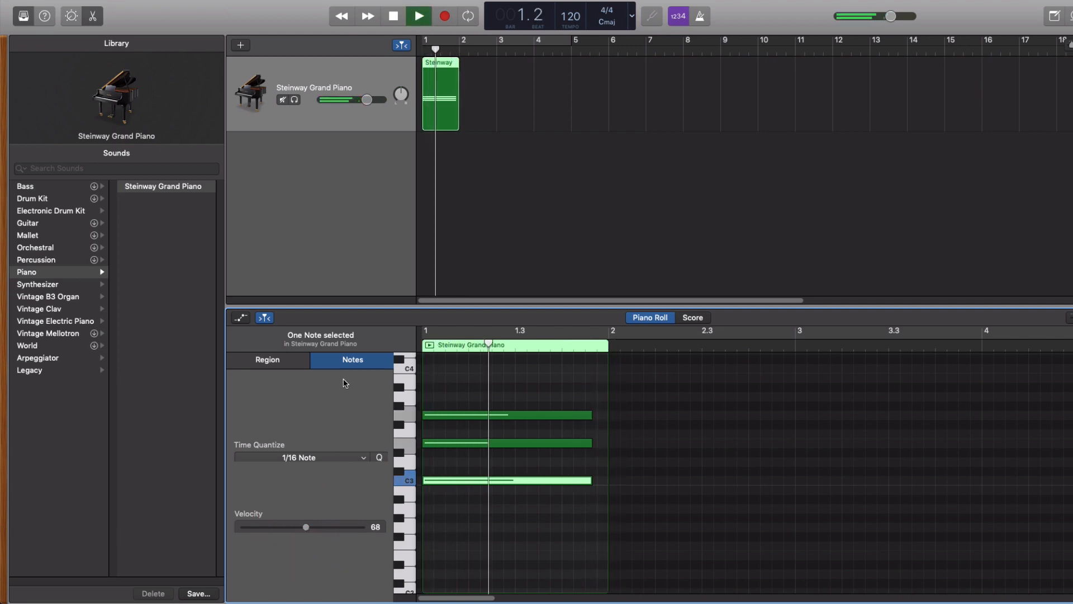
key("space")
Delete the drawn piano region and record a C3, E3 and G3 chord live in bar 1.
left_click(440, 69)
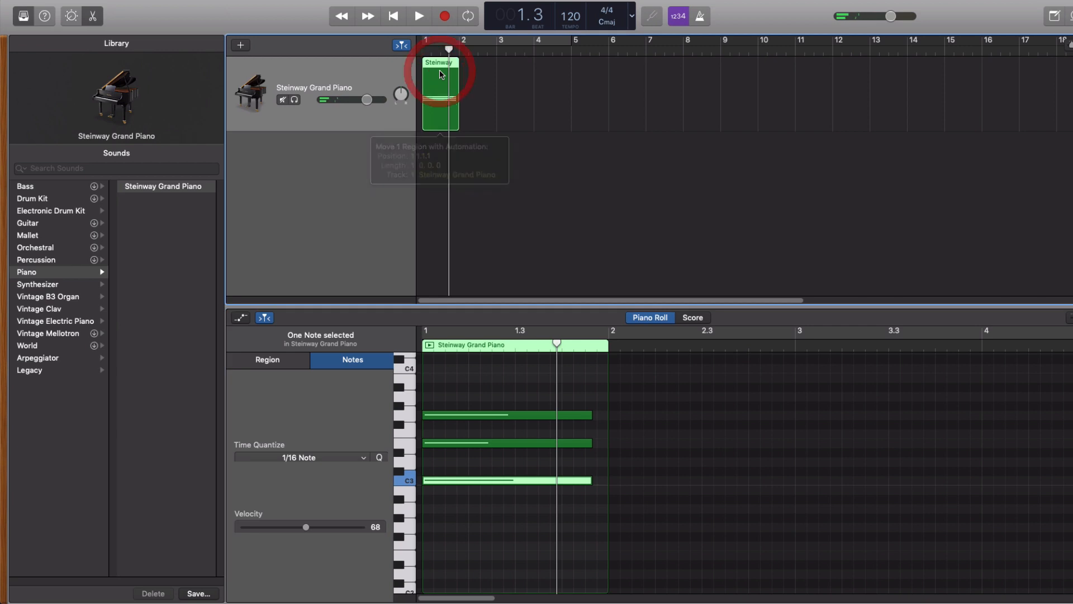
key("Delete")
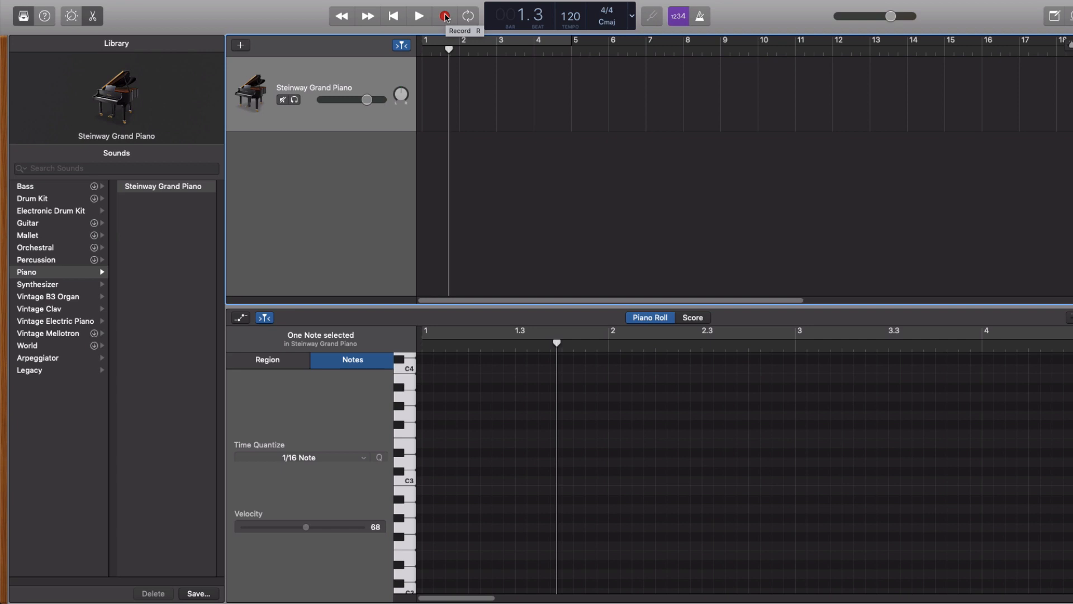
left_click(445, 16)
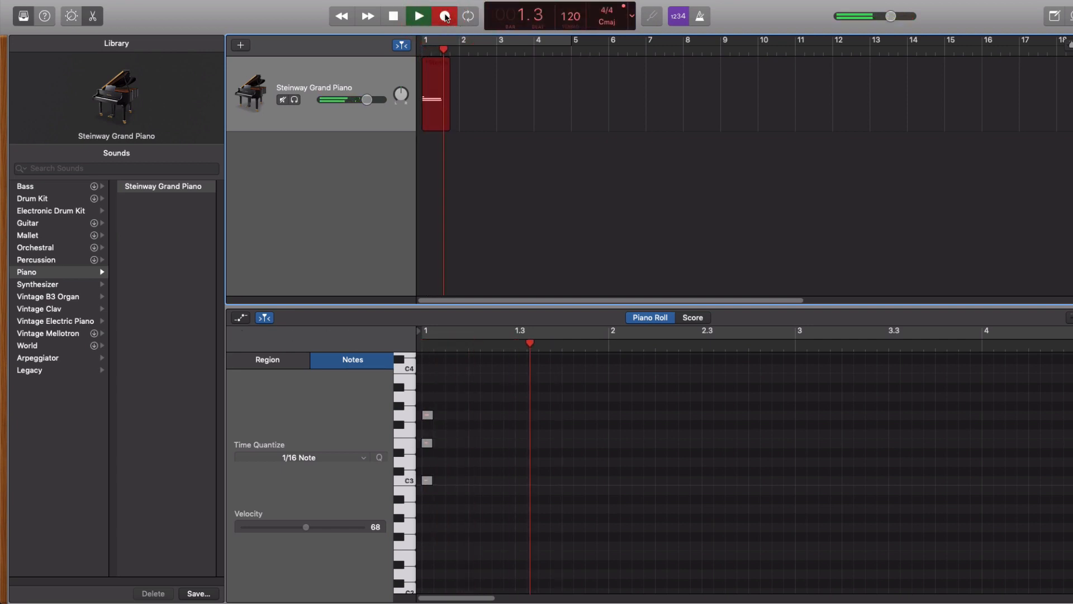
key("space")
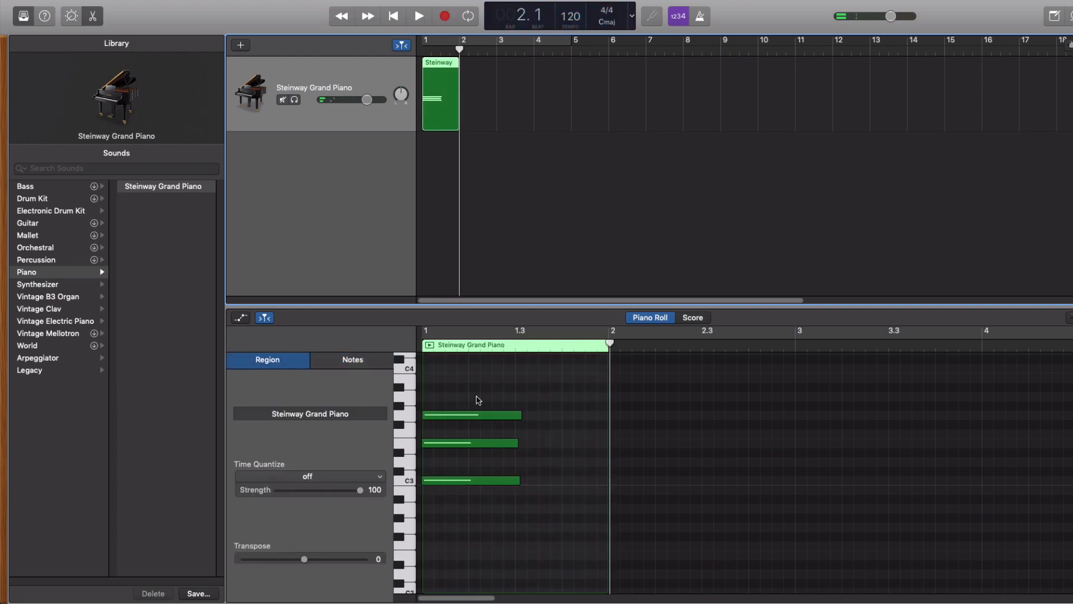
Select the recorded C3, E3 and G3 notes one at a time to check each one's velocity.
left_click(467, 479)
left_click(469, 443)
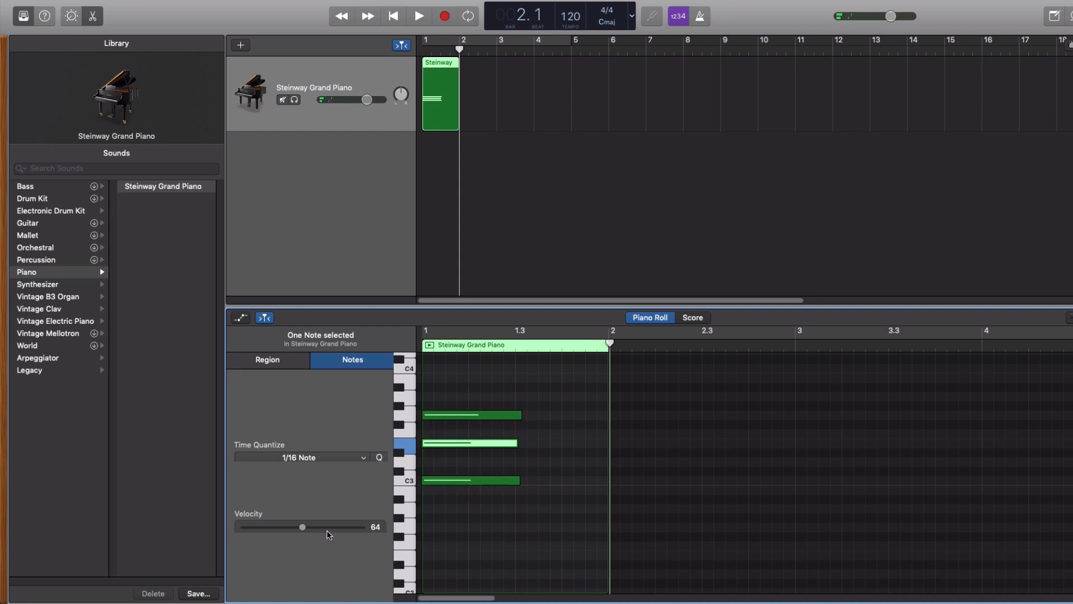
left_click(486, 414)
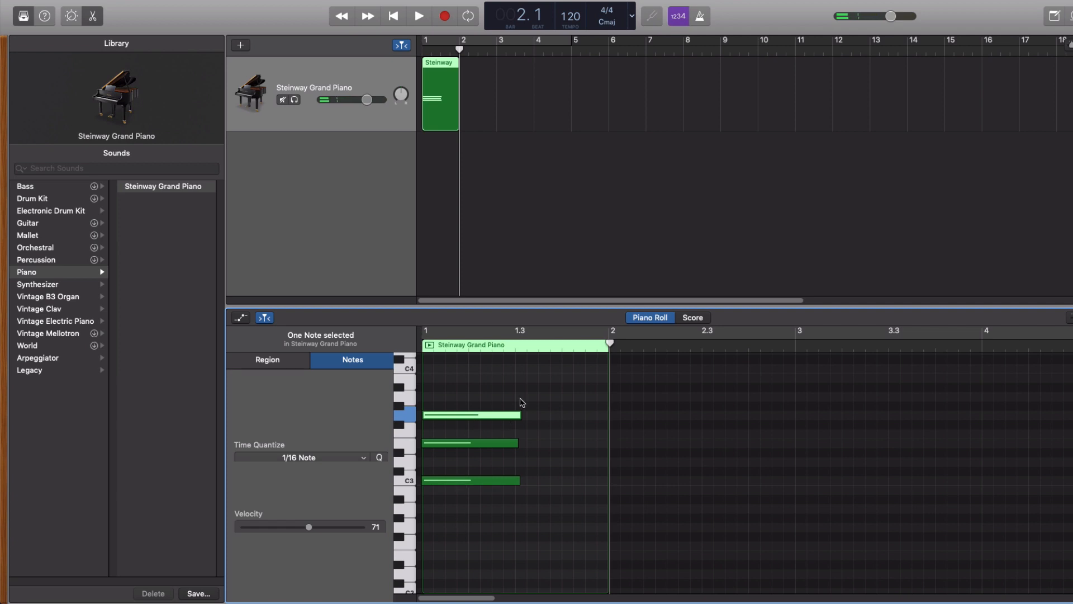
left_click_drag(538, 392, 498, 419)
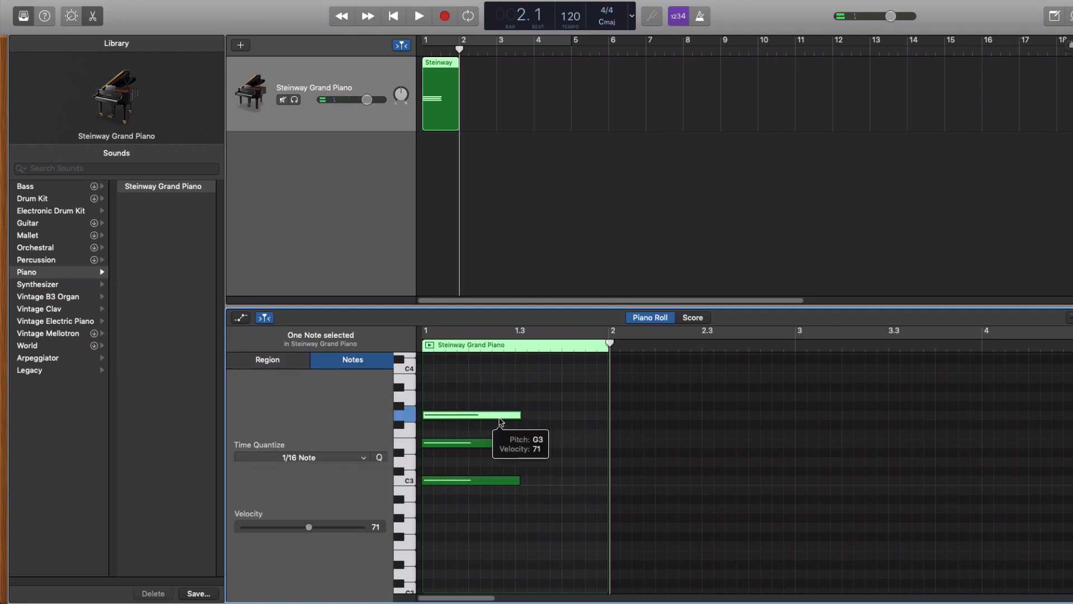
Play the recorded chord from the beginning twice, selecting its individual notes between playbacks.
key("Return")
key("space")
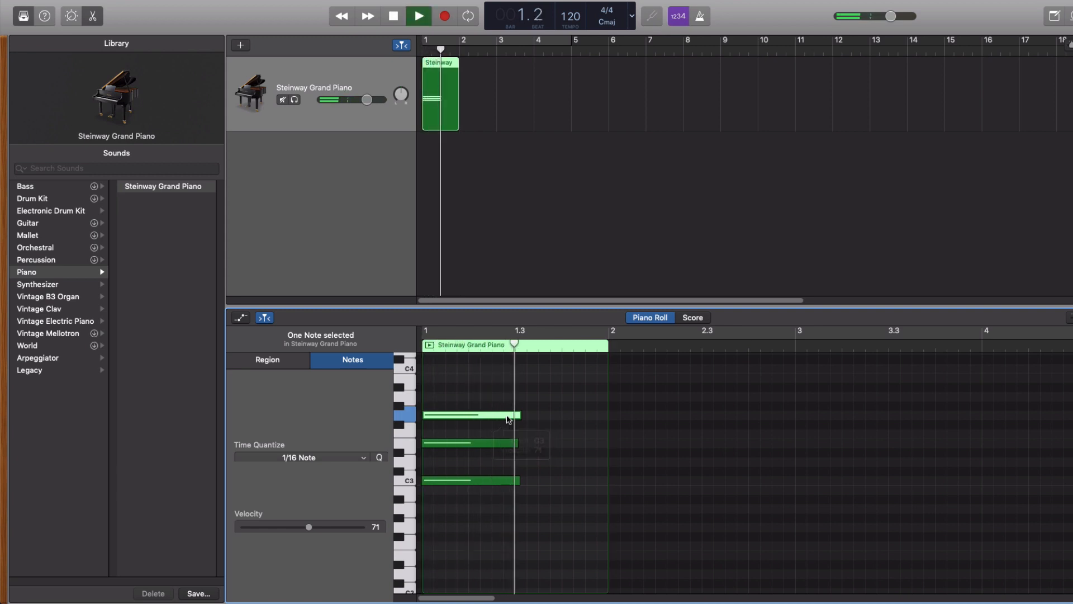
key("space")
left_click_drag(449, 527, 465, 438)
left_click_drag(455, 443, 455, 443)
left_click(455, 397)
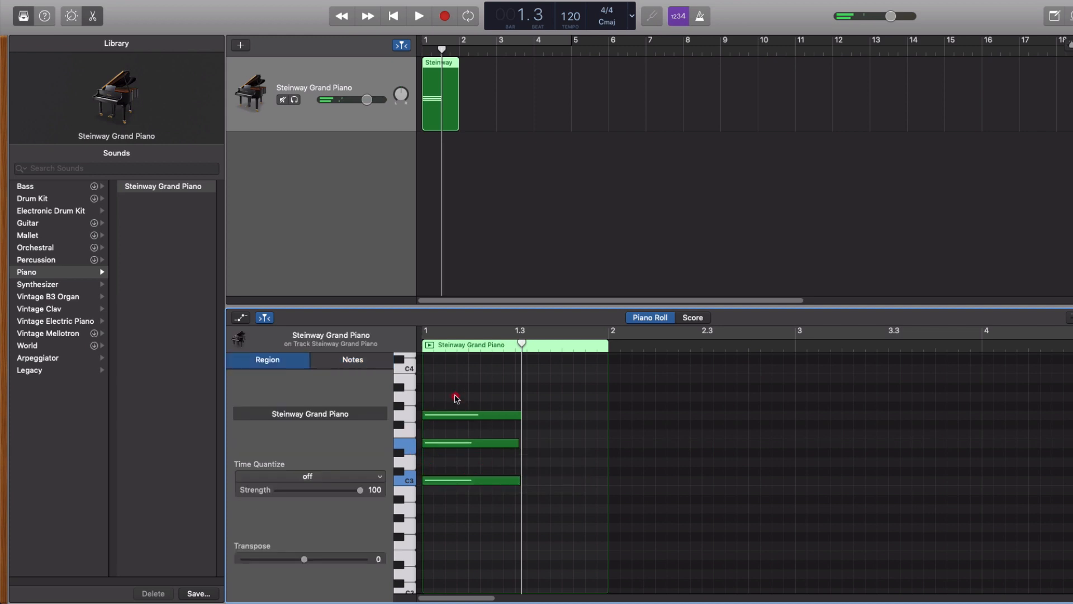
left_click(455, 415)
key("Return")
key("space")
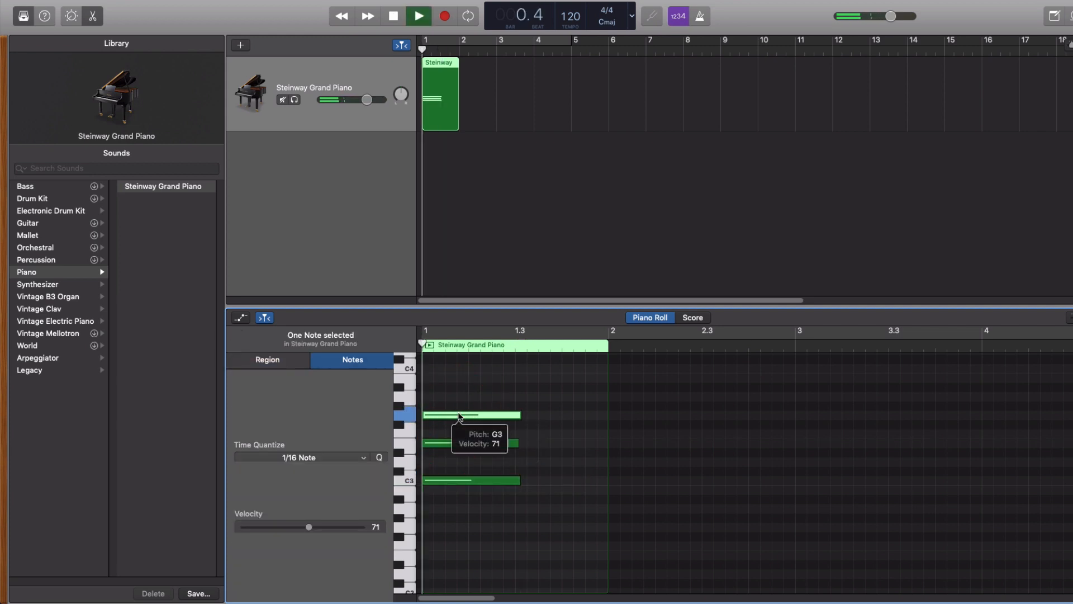
key("space")
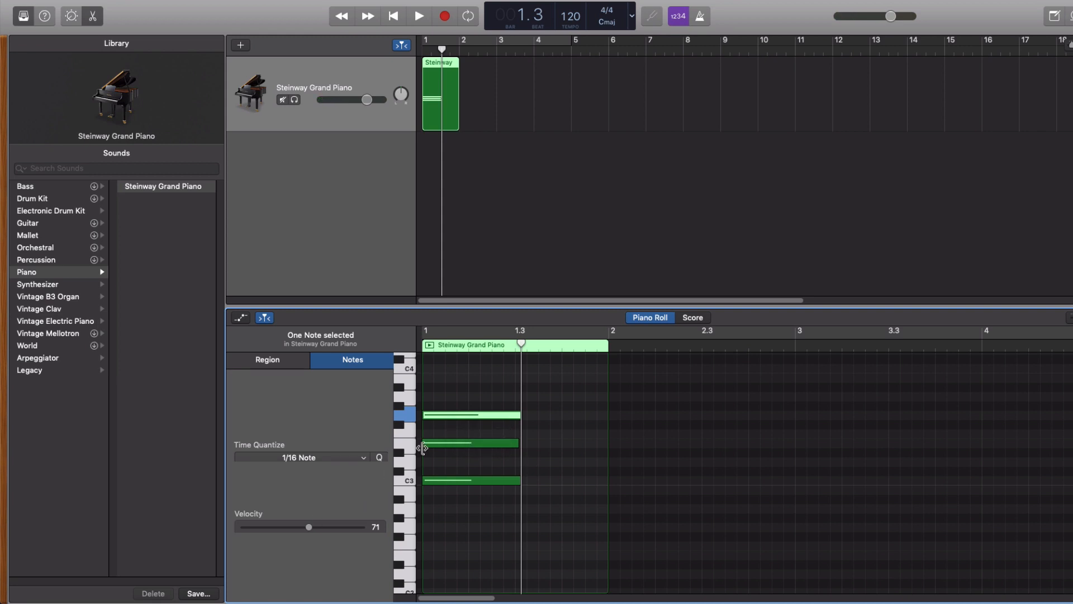
Raise the velocity of all three recorded notes together to 90, and reduce it slightly.
left_click_drag(467, 378, 460, 517)
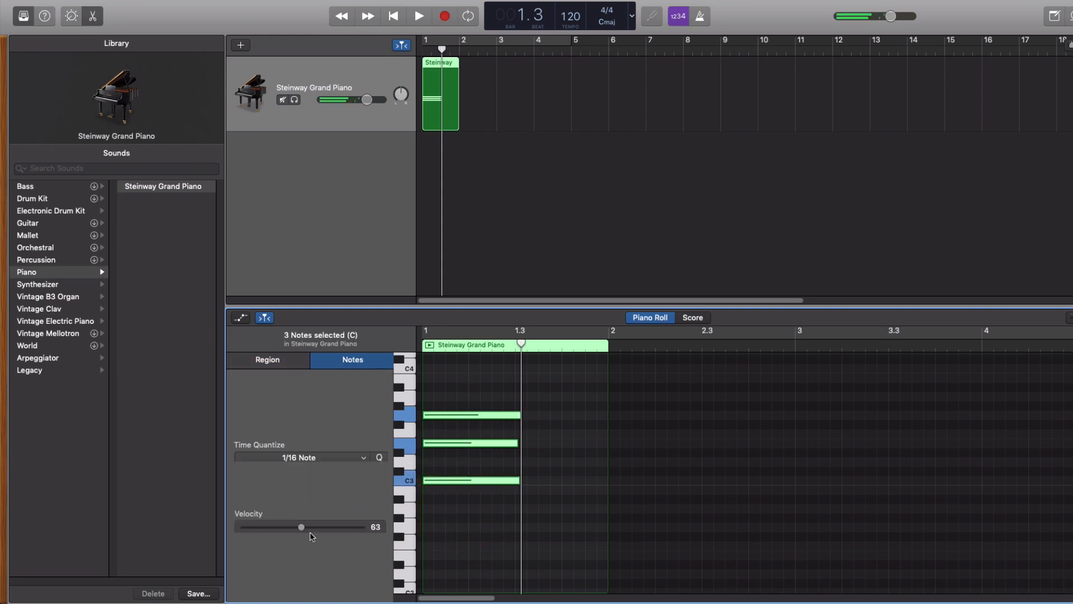
left_click_drag(301, 528, 329, 532)
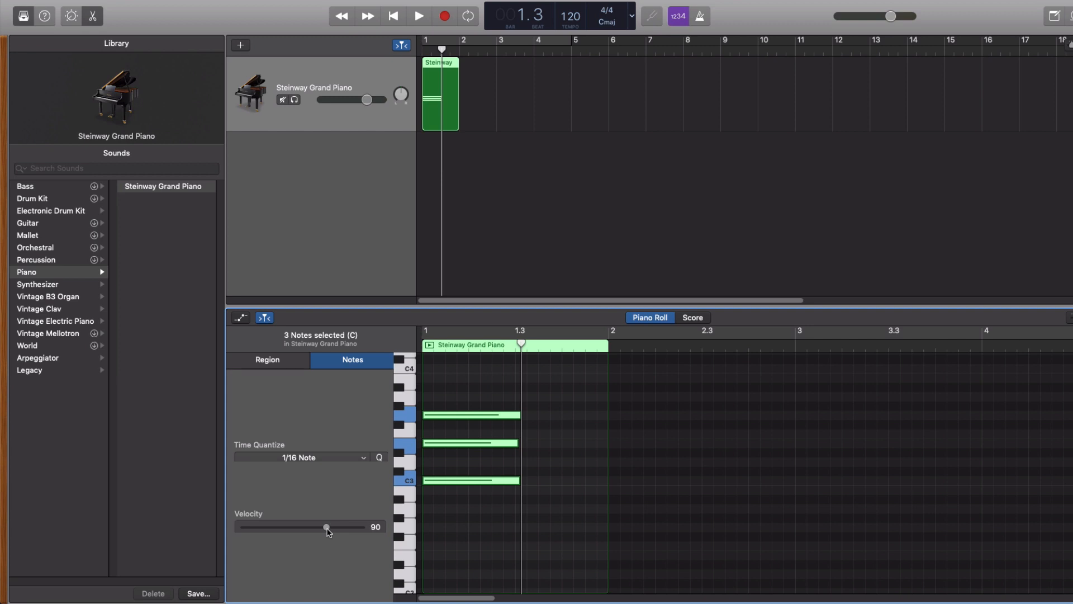
left_click_drag(327, 527, 319, 527)
left_click(532, 469)
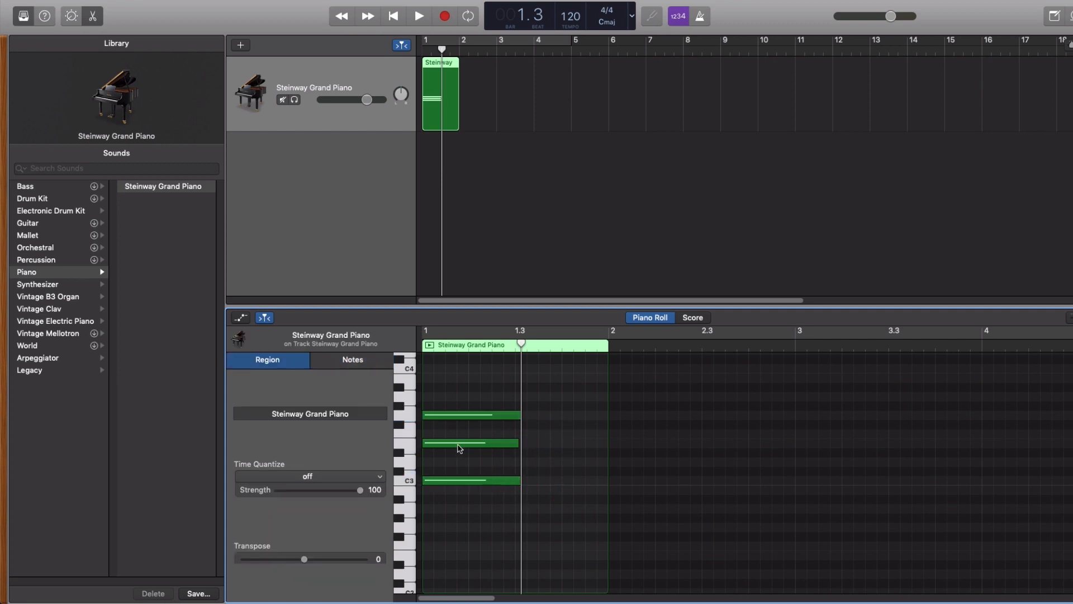
Adjust the recorded notes' velocities individually, setting G3 to 98 and keeping E3 and C3 lower.
left_click(457, 443)
mouse_move(319, 527)
left_mouse_down()
mouse_move(307, 529)
mouse_move(336, 528)
left_mouse_up()
left_click(480, 481)
left_click(469, 416)
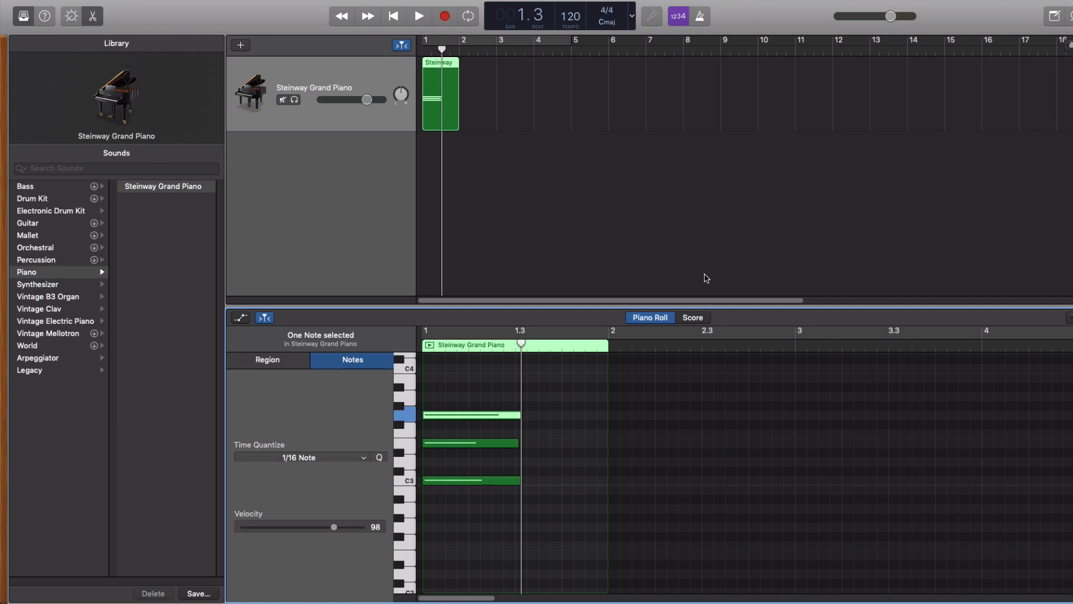
Show the piano track's Smart Controls, expand its plug-ins, and turn off Master Echo and Master Reverb.
left_click(71, 15)
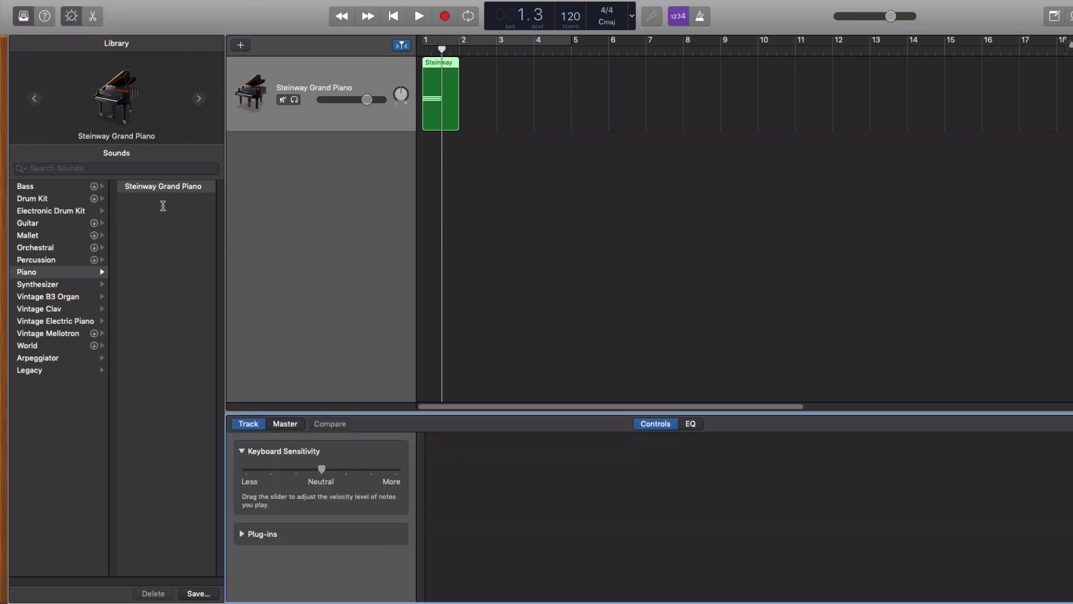
left_click(242, 534)
left_click_drag(419, 510, 420, 532)
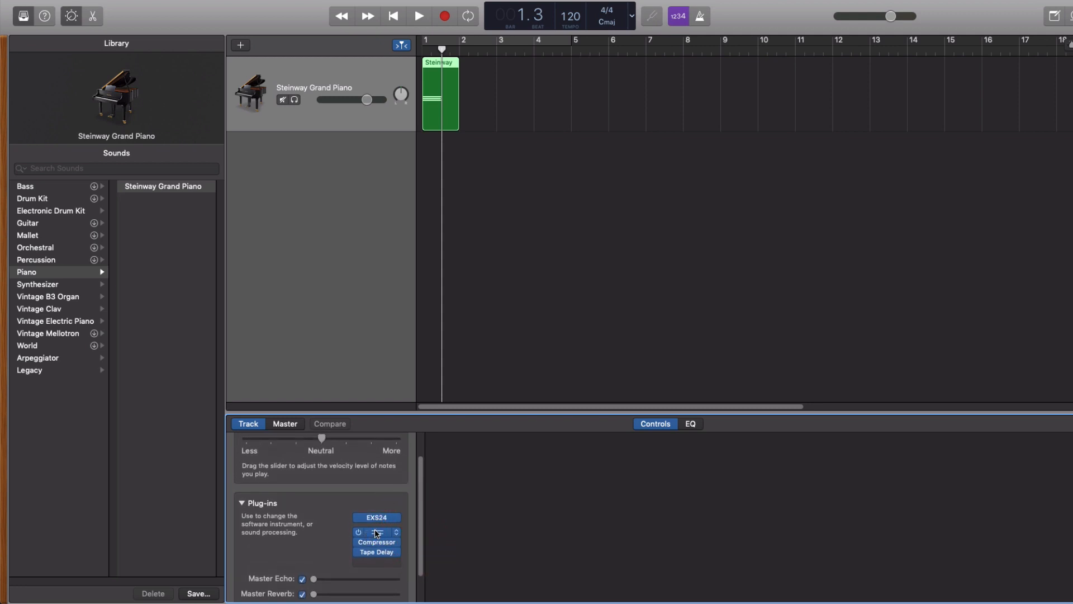
mouse_move(378, 552)
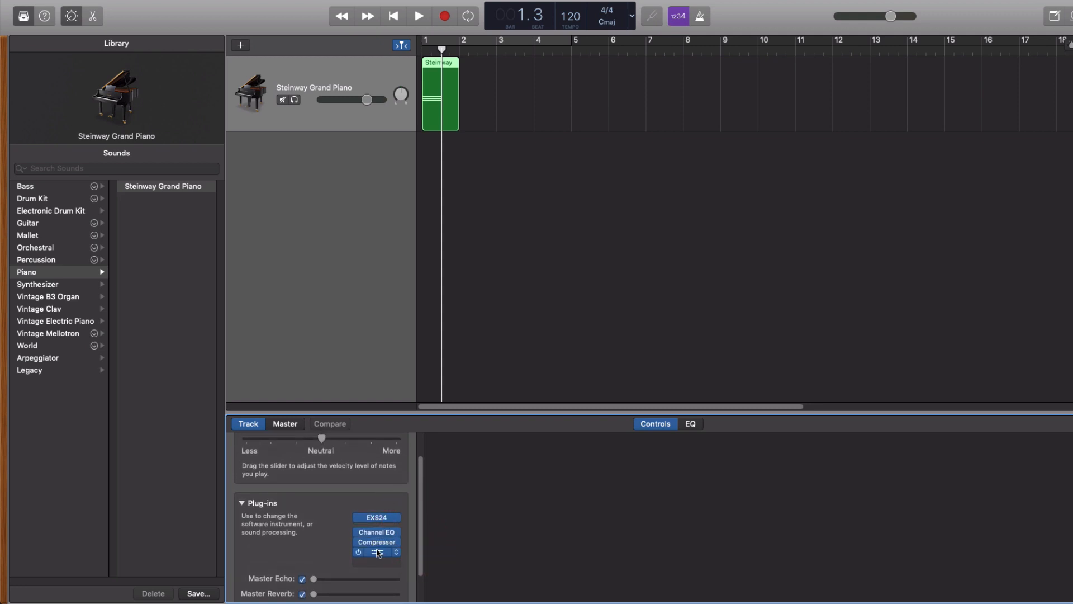
left_click(302, 578)
left_click(302, 594)
Open the Channel EQ, try a strong boost of +19.0 dB on the low-mid band, and settle on -4.5 dB at 405 Hz.
left_click(376, 532)
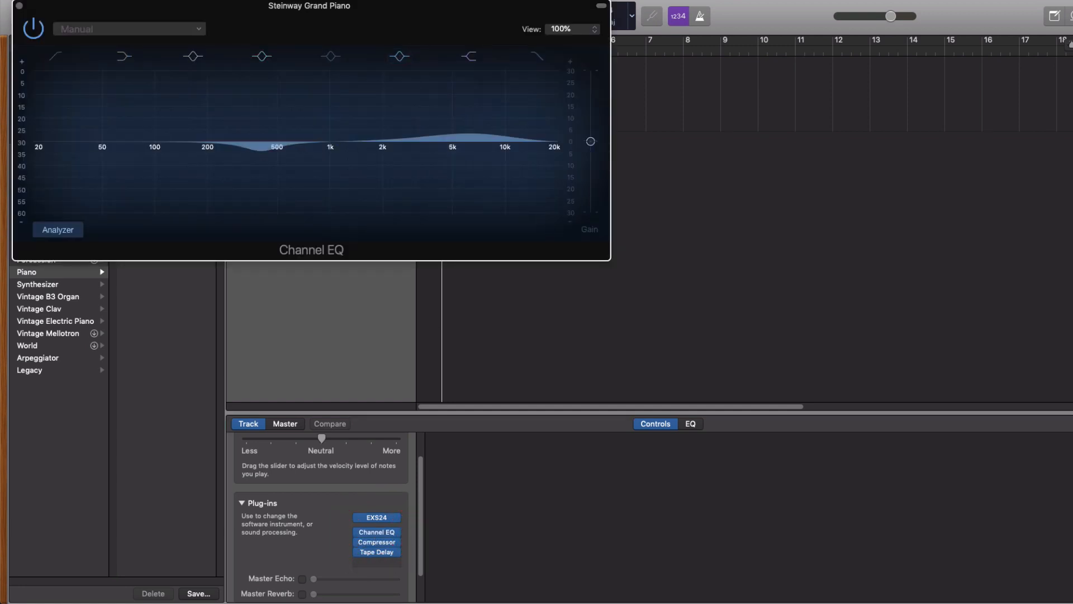
left_click_drag(393, 10, 719, 127)
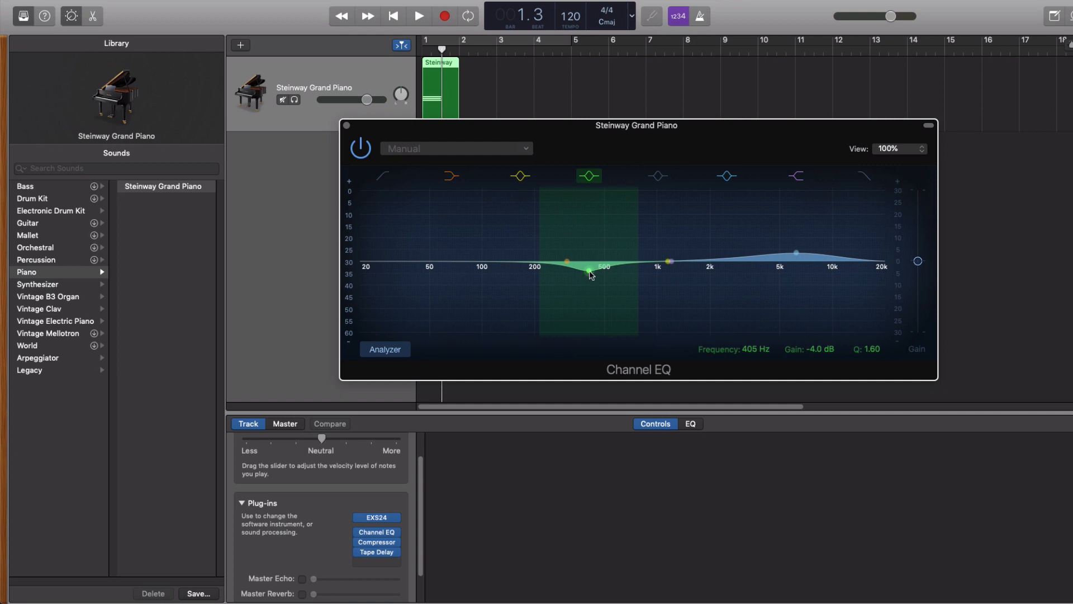
left_click_drag(591, 274, 591, 199)
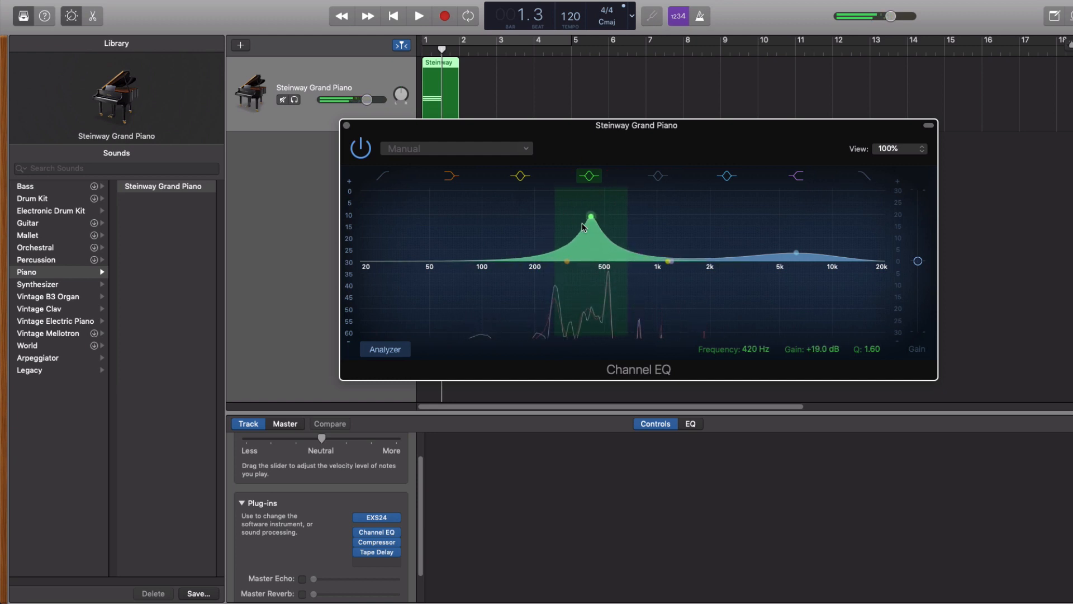
left_click_drag(591, 217, 589, 272)
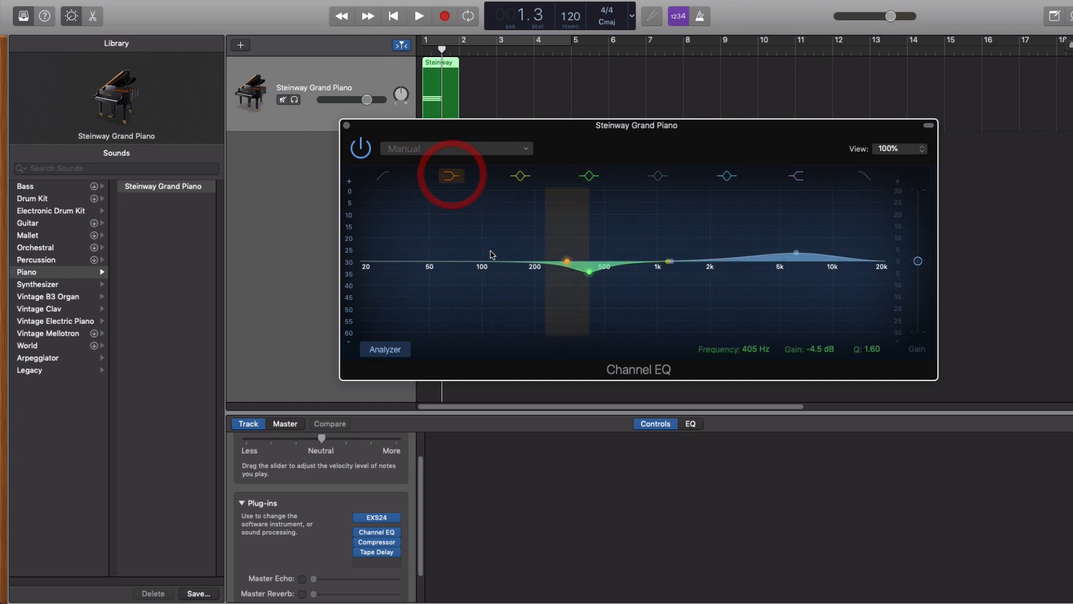
Set the Channel EQ's low shelf to +6.0 dB at 99 Hz and its high peak band to +2.0 dB at 5700 Hz.
left_click_drag(567, 262, 509, 275)
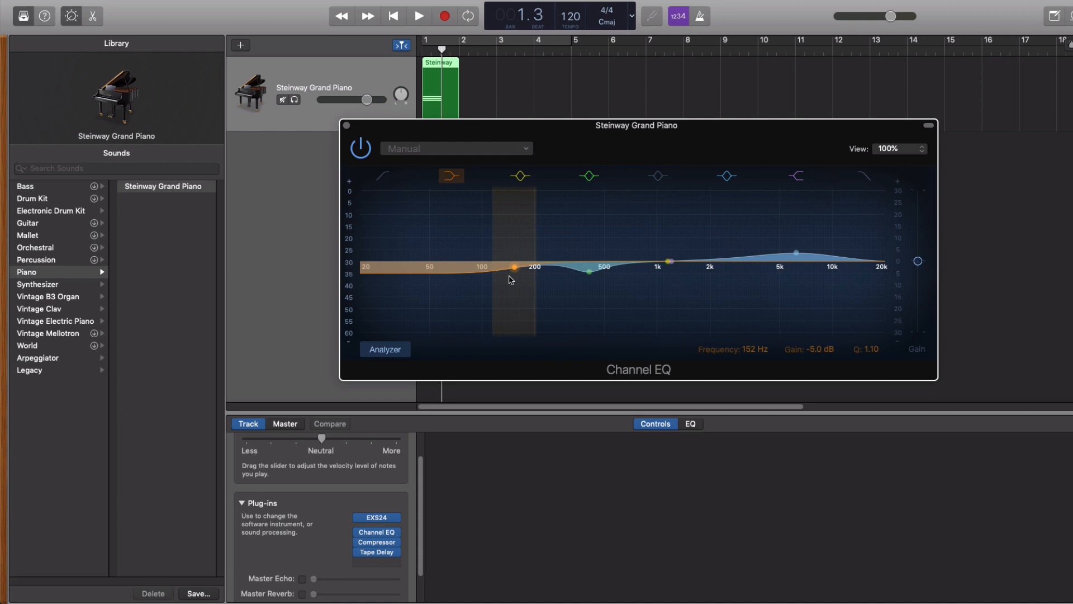
left_click_drag(514, 268, 519, 218)
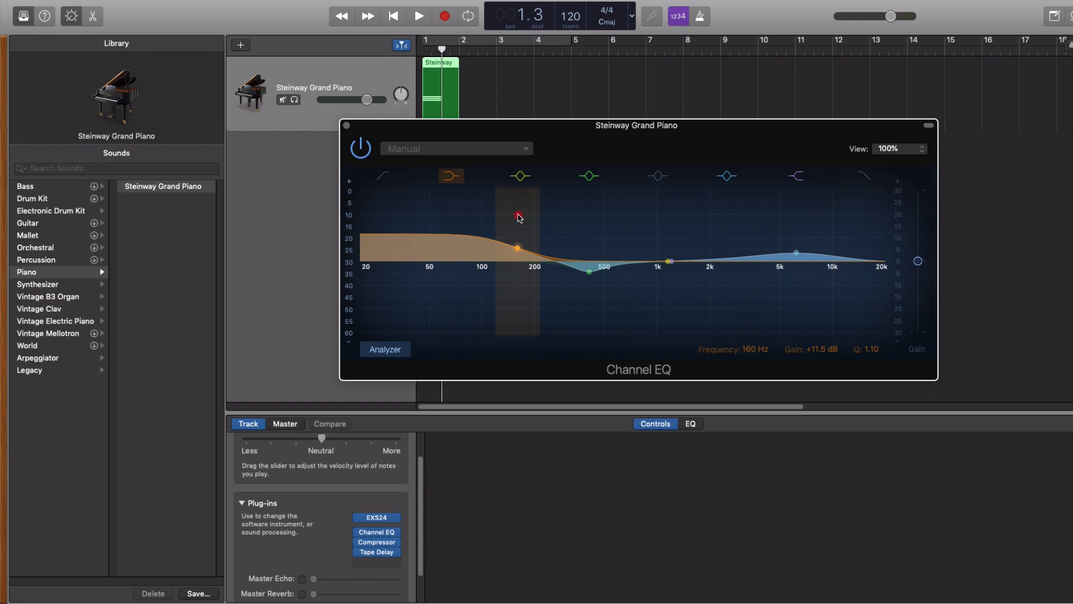
left_click_drag(518, 216, 600, 303)
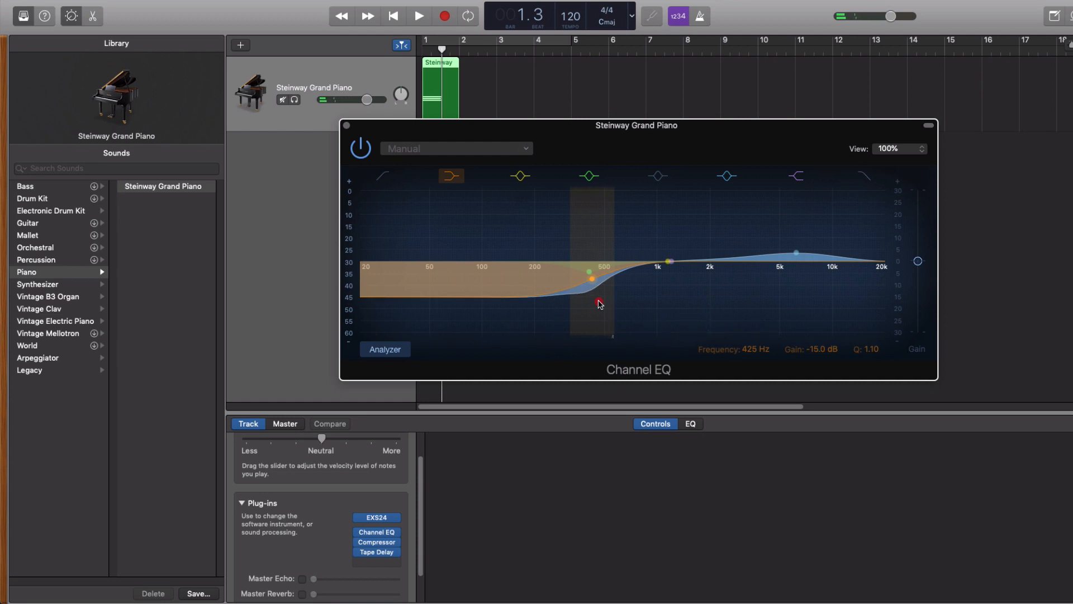
left_click_drag(600, 303, 477, 232)
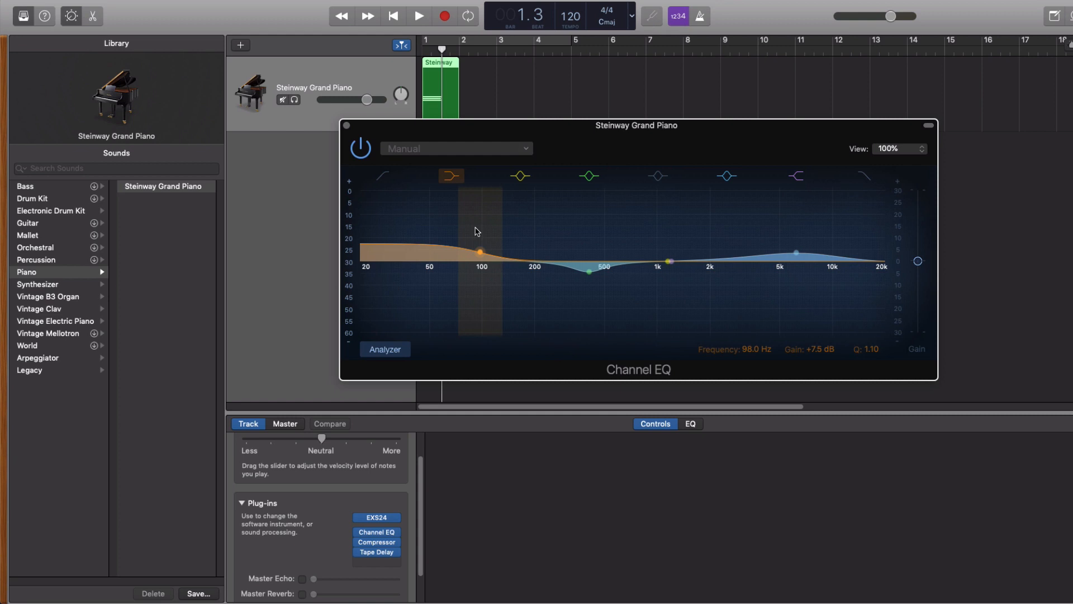
left_click_drag(479, 252, 481, 257)
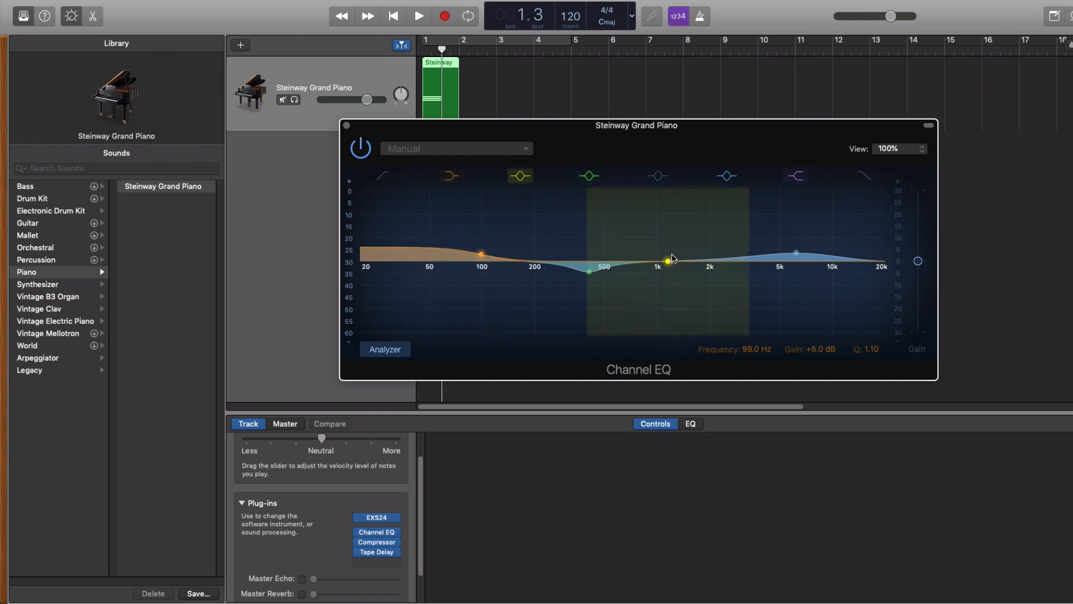
left_click_drag(796, 255, 798, 226)
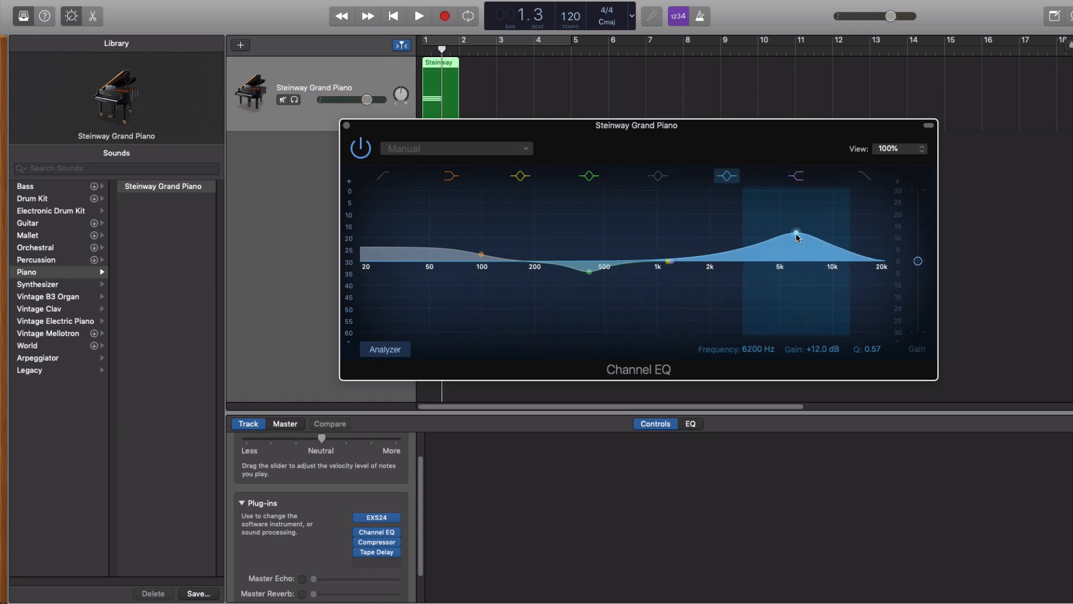
left_click_drag(797, 237, 792, 270)
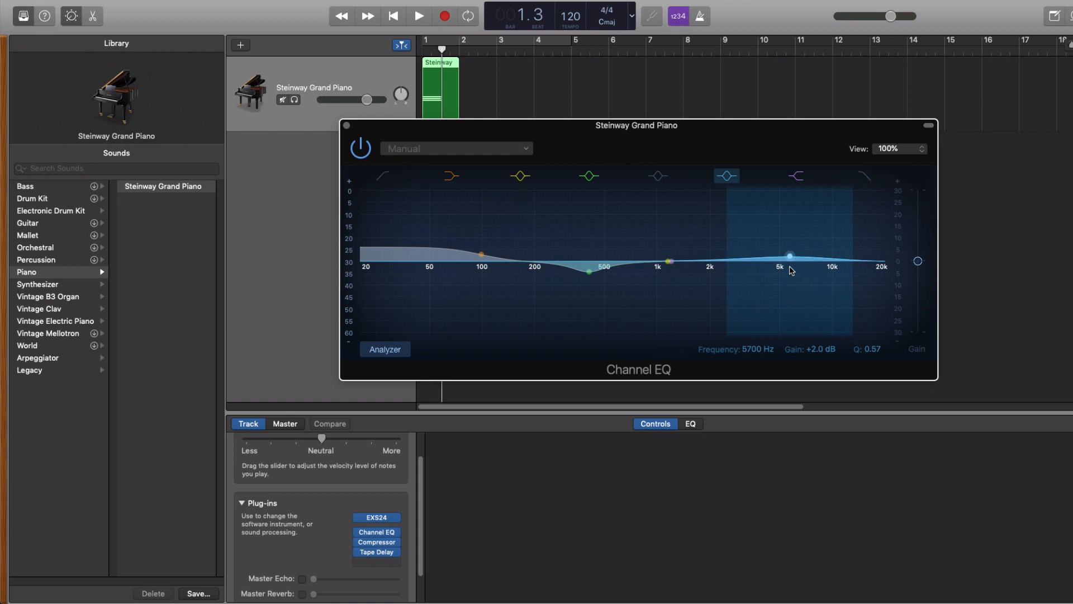
Enable the high-cut filter, lower it to 2800 Hz, and compare the piano with the Channel EQ bypassed and active.
left_click(866, 178)
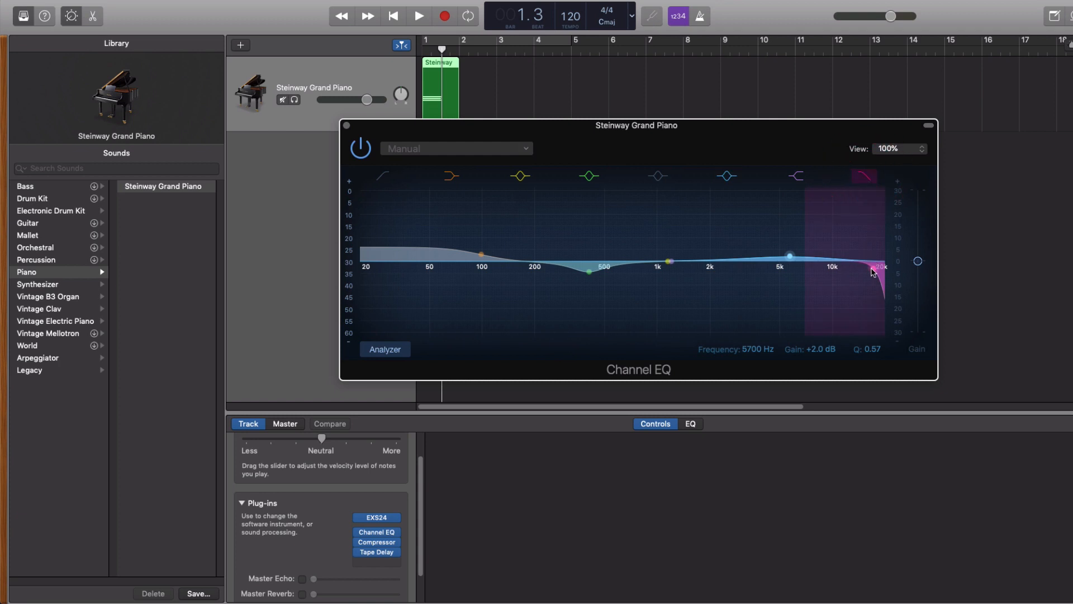
left_click_drag(873, 272, 727, 272)
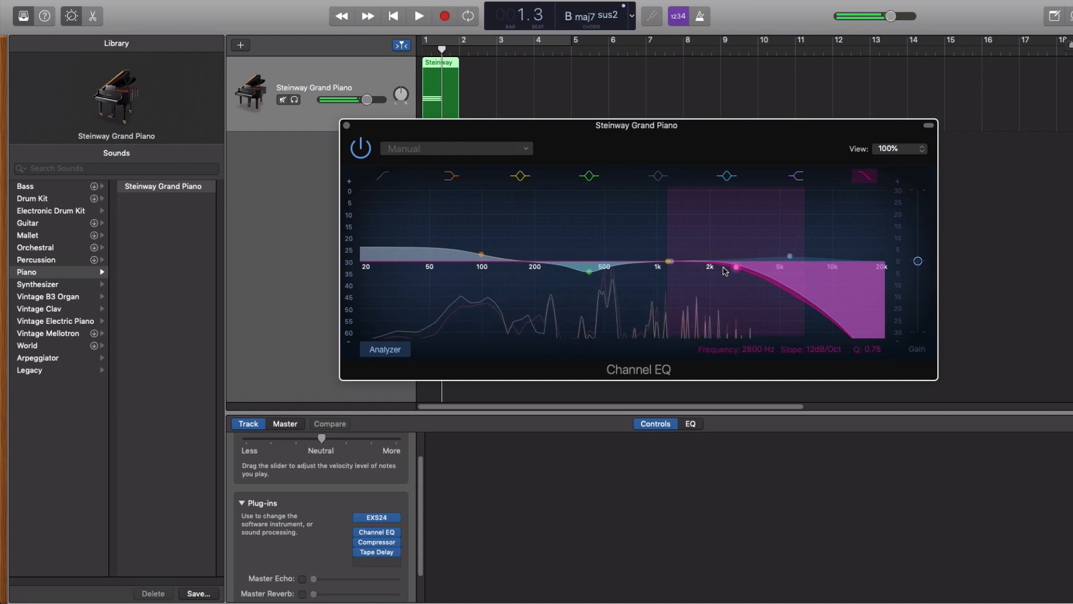
left_click(364, 148)
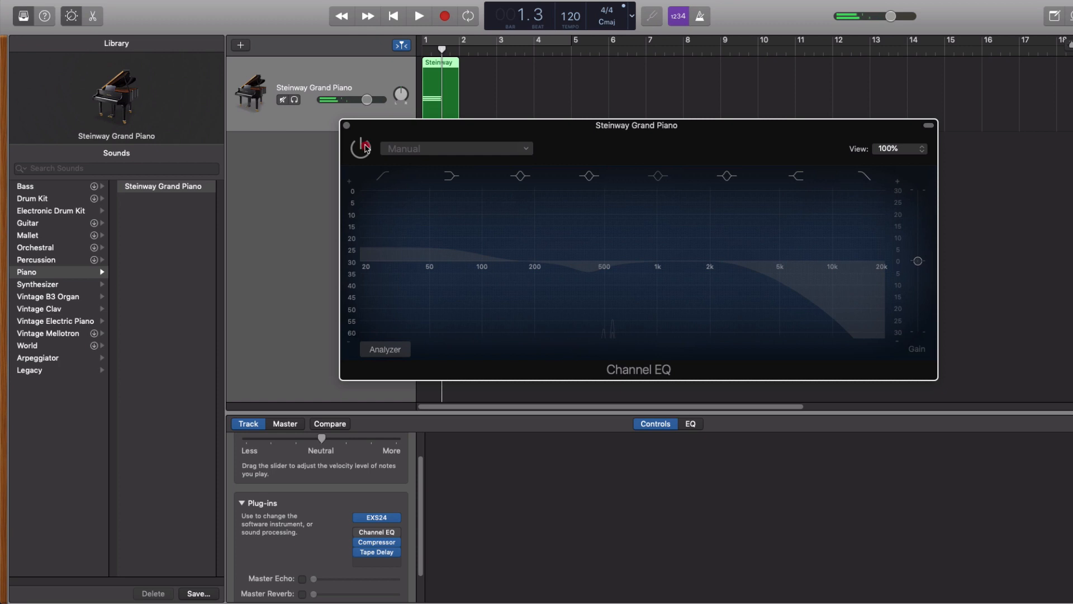
left_click(365, 148)
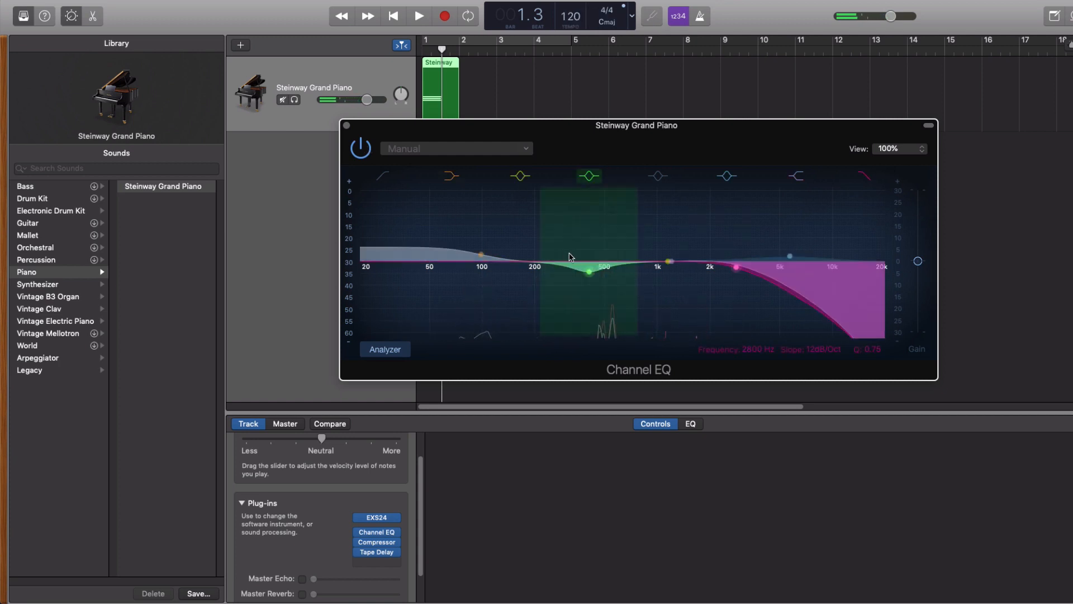
Sweep the high-cut filter down to 475 Hz and back up to 17000 Hz, and raise the 5700 Hz band to +7.0 dB.
left_click_drag(737, 270, 597, 268)
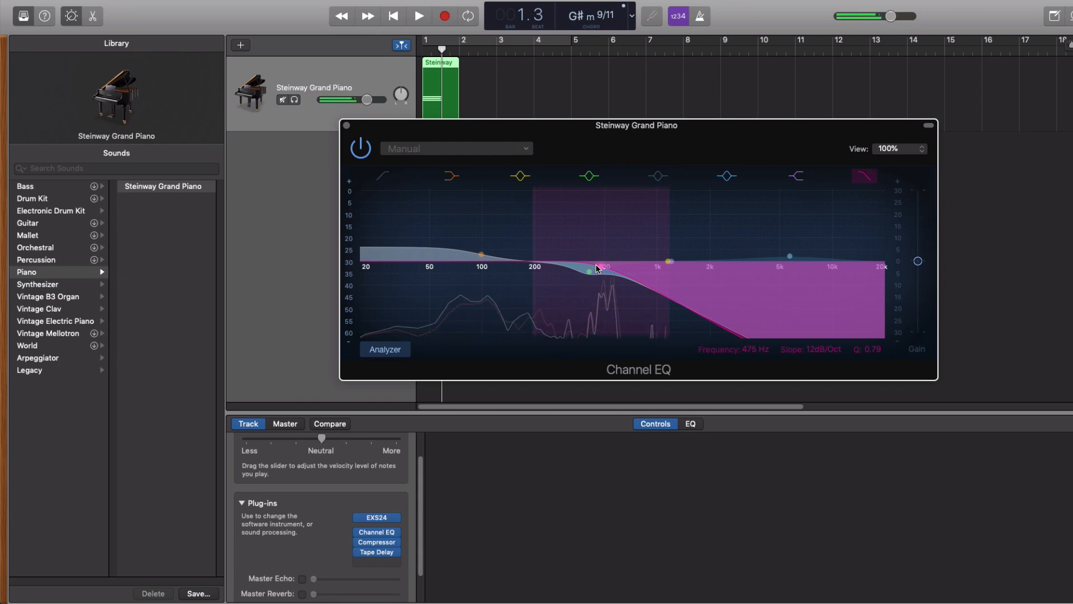
left_click_drag(597, 269, 614, 269)
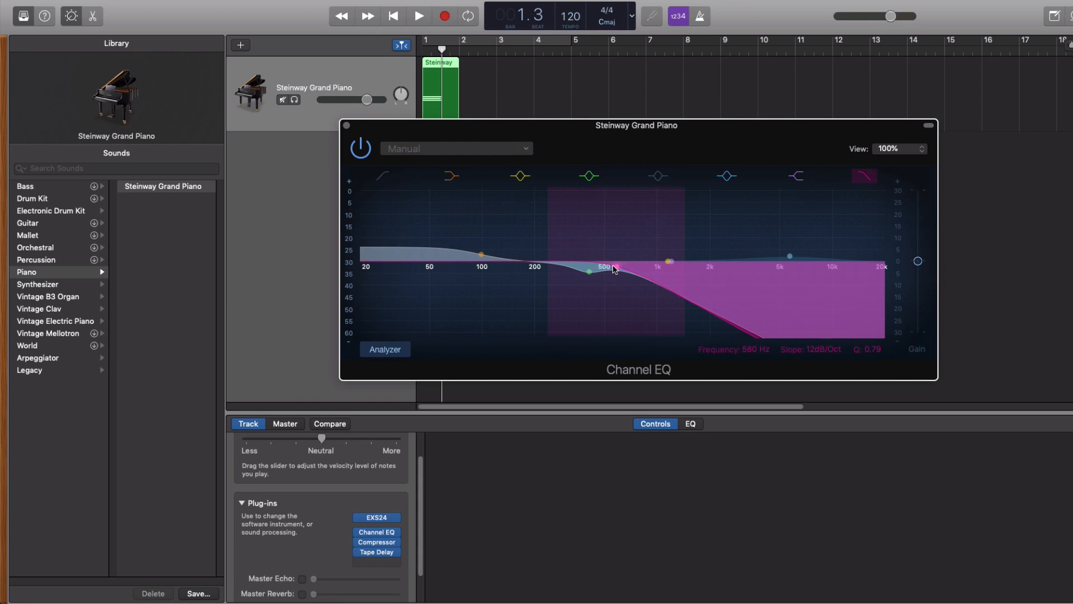
left_click_drag(614, 270, 753, 271)
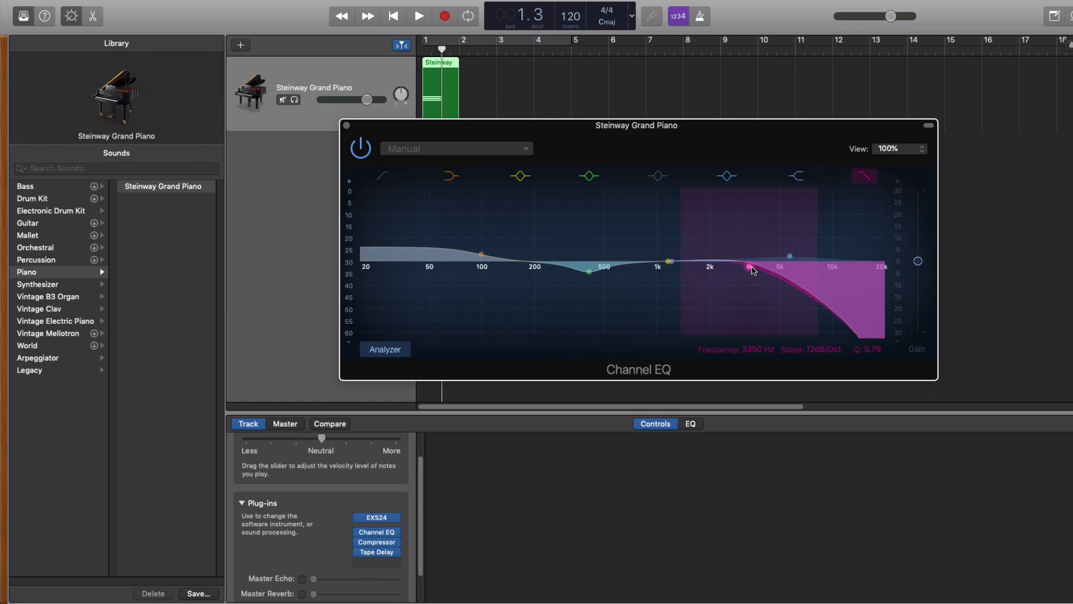
left_click_drag(754, 271, 890, 268)
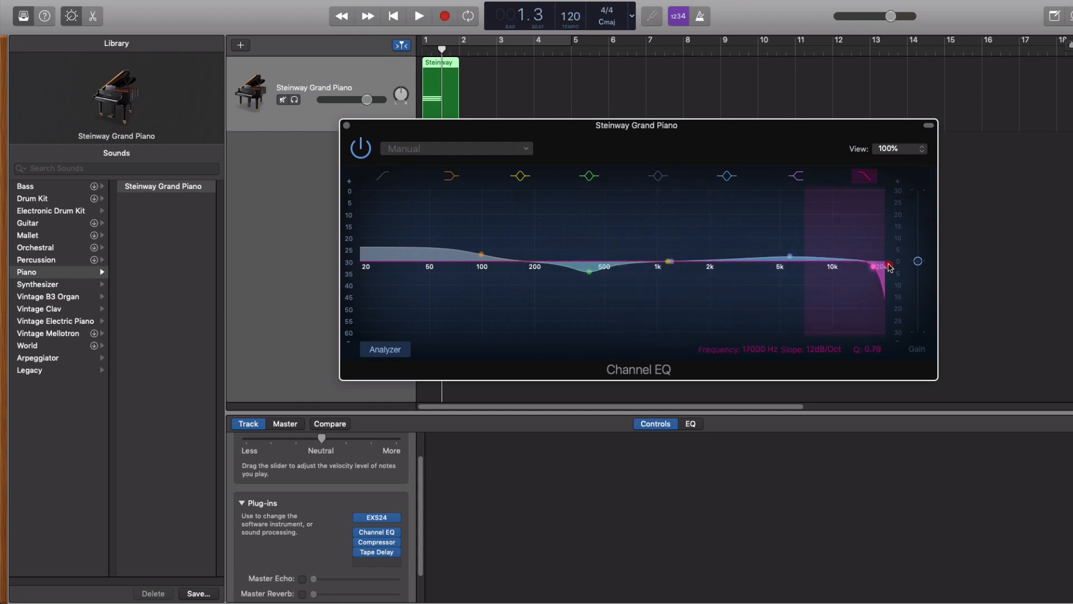
left_click_drag(791, 257, 788, 240)
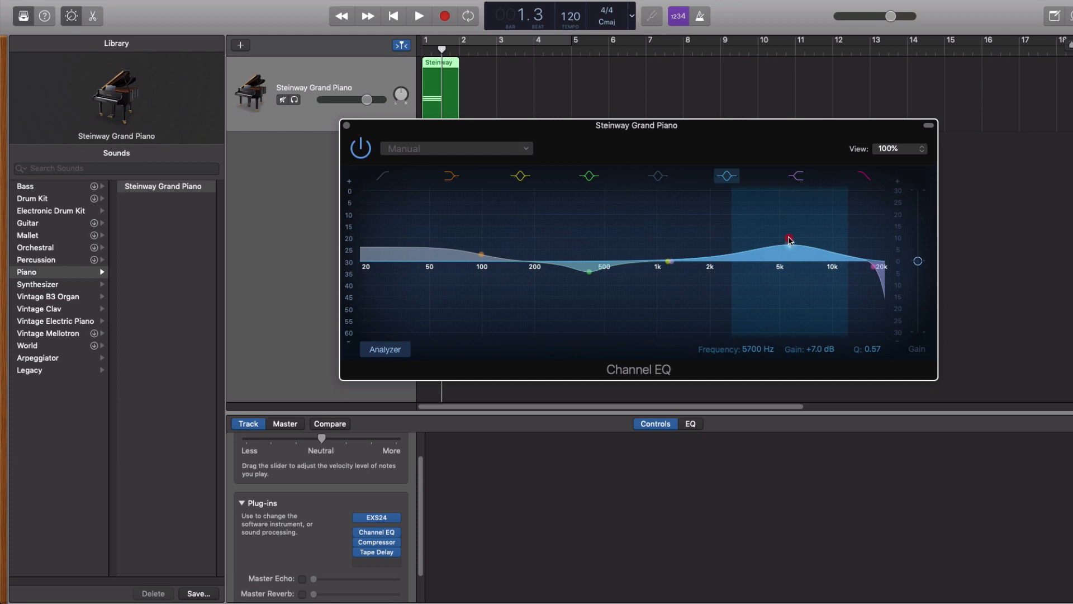
left_click(480, 252)
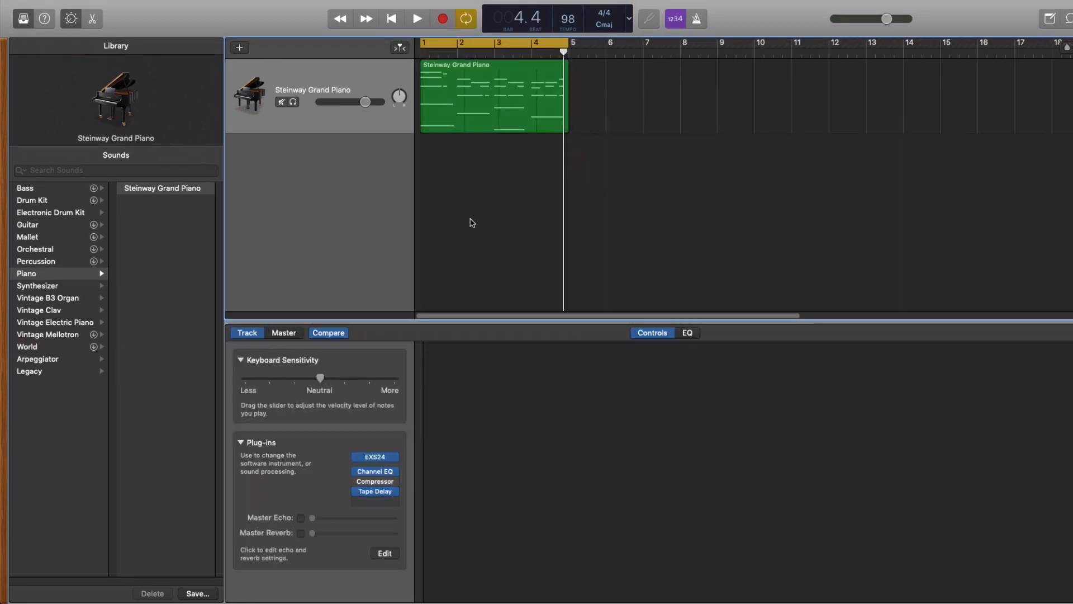
Select the four-bar piano region and play it to hear it without the compressor.
left_click(457, 112)
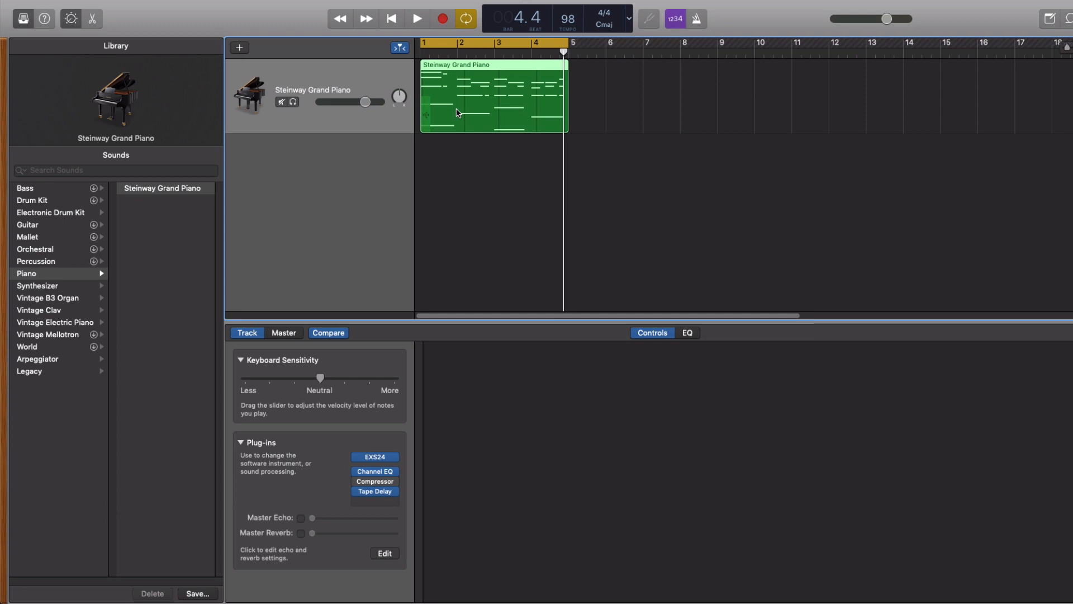
key("space")
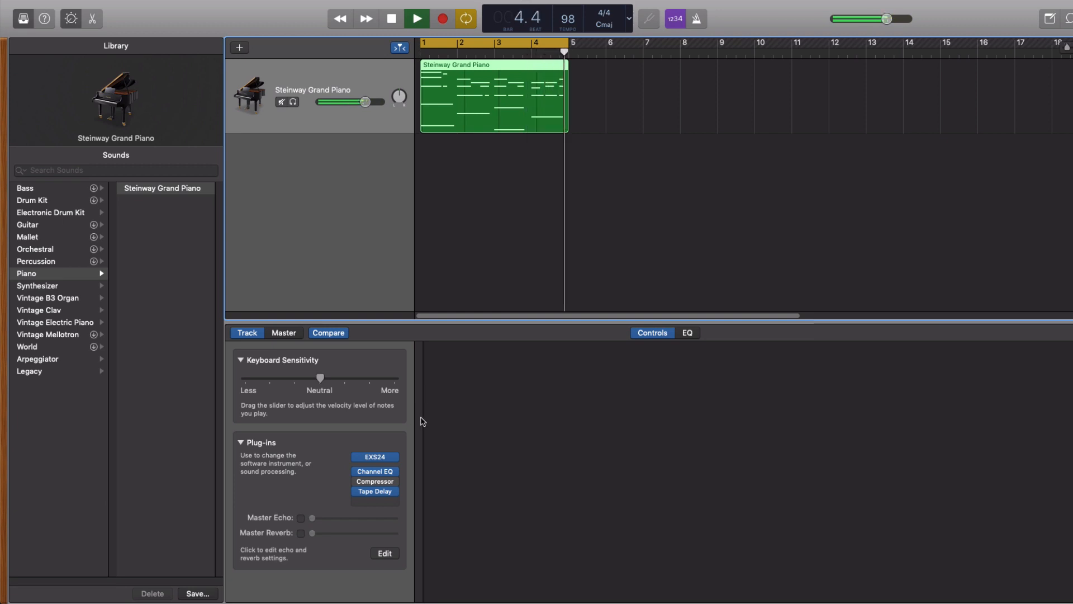
key("space")
Enable the Compressor and, during playback, set its threshold to -35.0 dB, attack to 113.0 ms and gain to 5.0 dB.
left_click(374, 482)
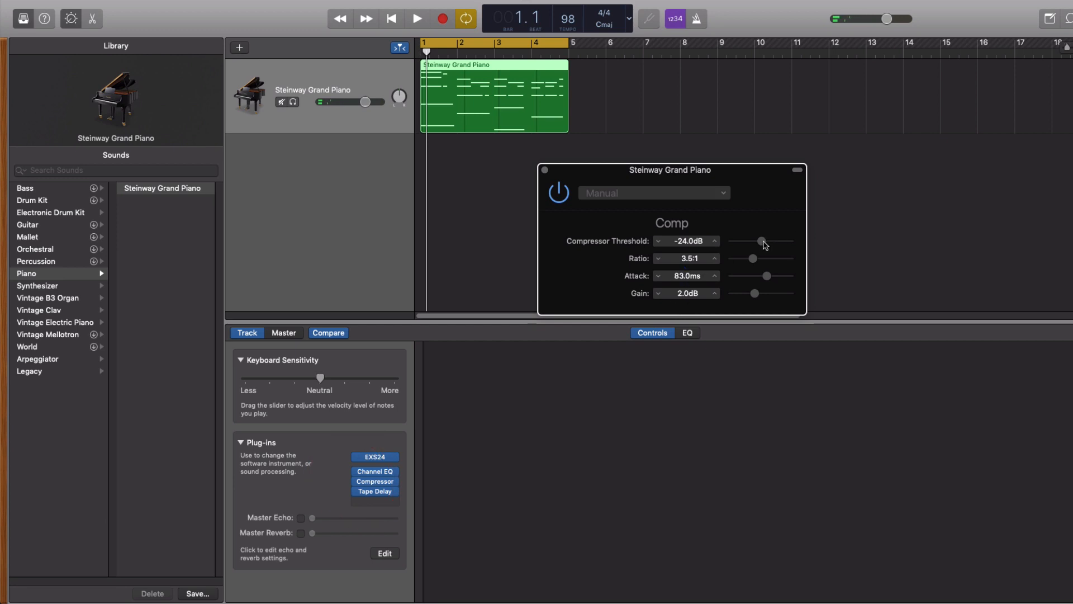
left_click_drag(762, 244, 762, 244)
key("space")
left_click_drag(763, 246, 751, 245)
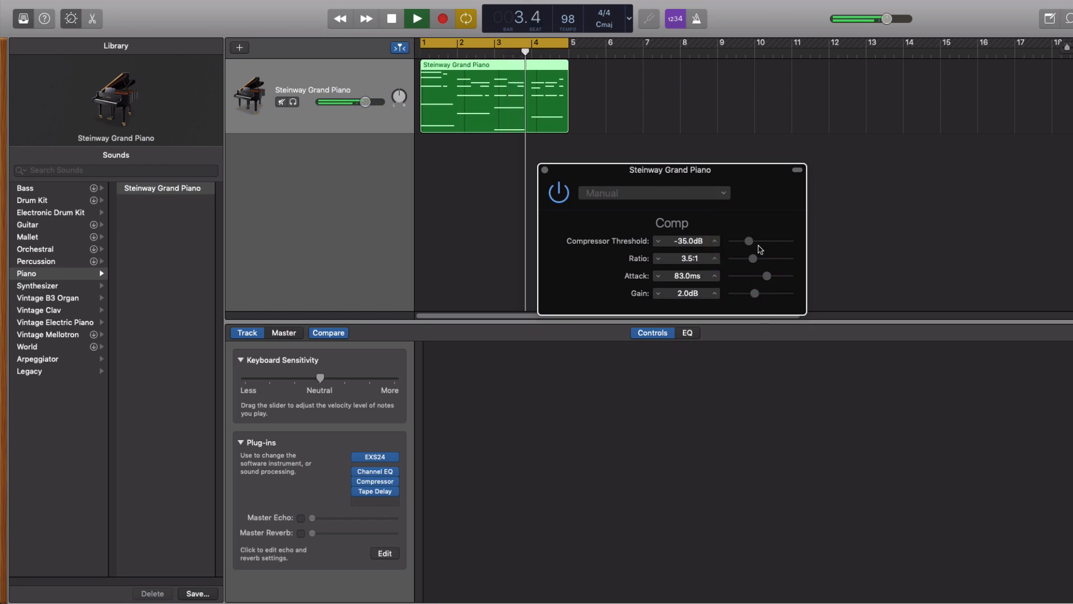
left_click_drag(767, 277, 773, 278)
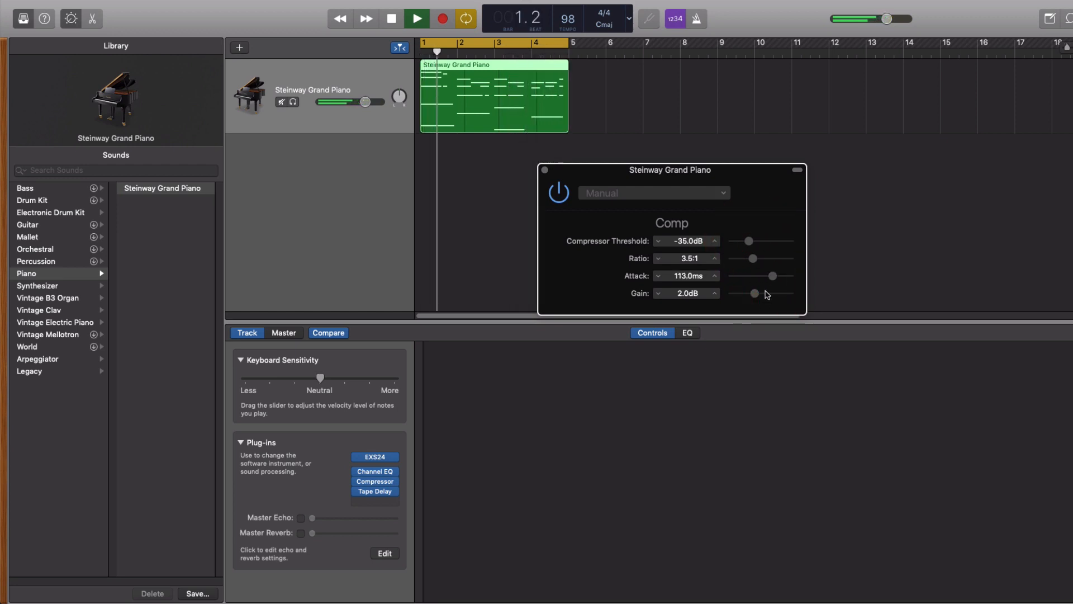
left_click(755, 294)
left_click_drag(756, 297, 760, 298)
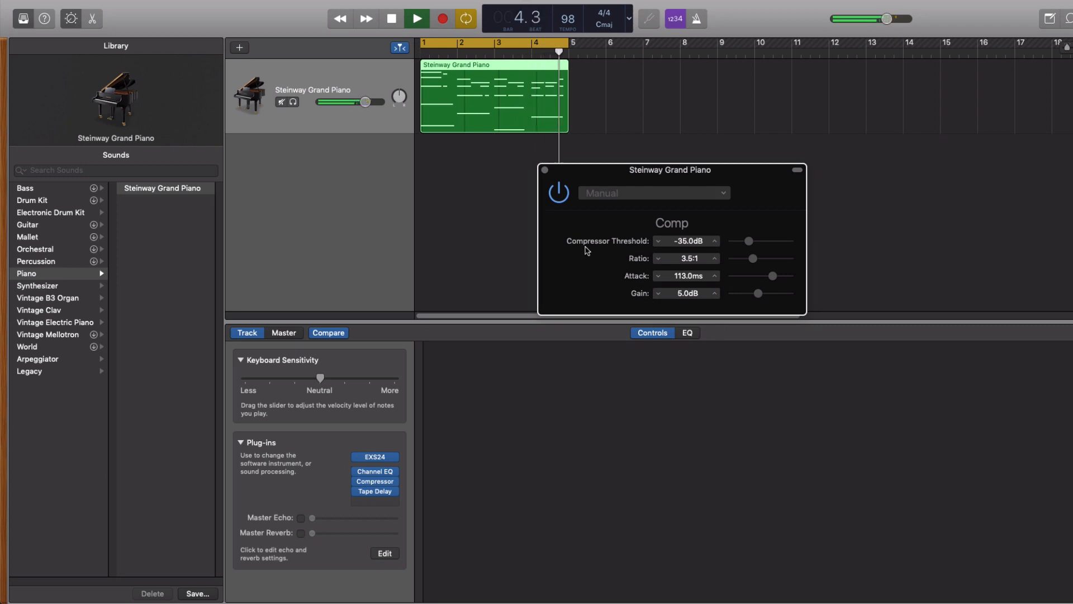
key("space")
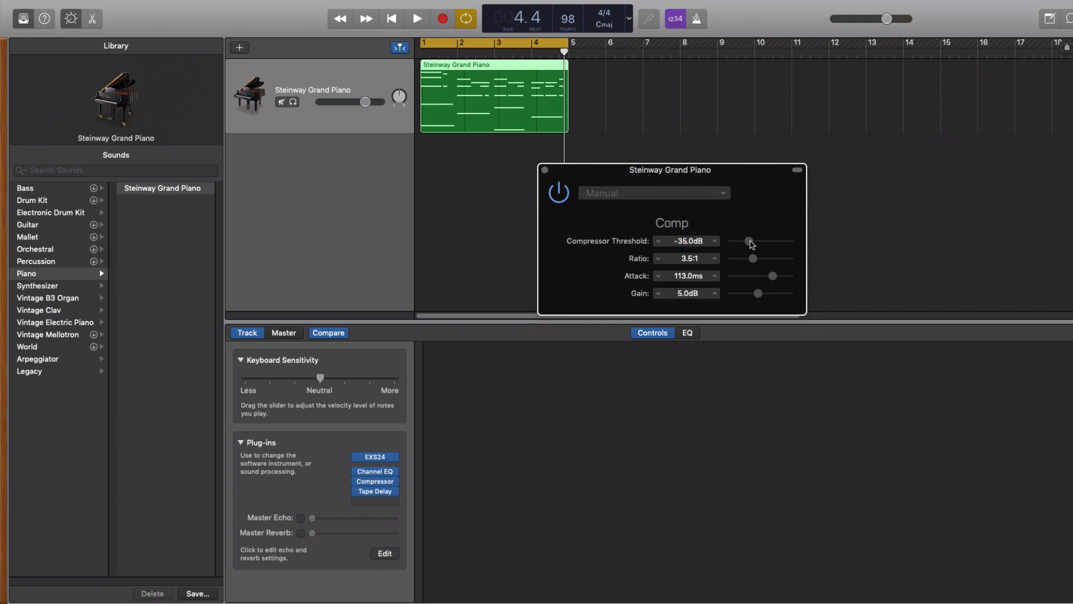
Try compressor thresholds of -47.0 dB and -26.0 dB against the playing region, and settle on -29.5 dB.
key("space")
left_click_drag(750, 245, 738, 247)
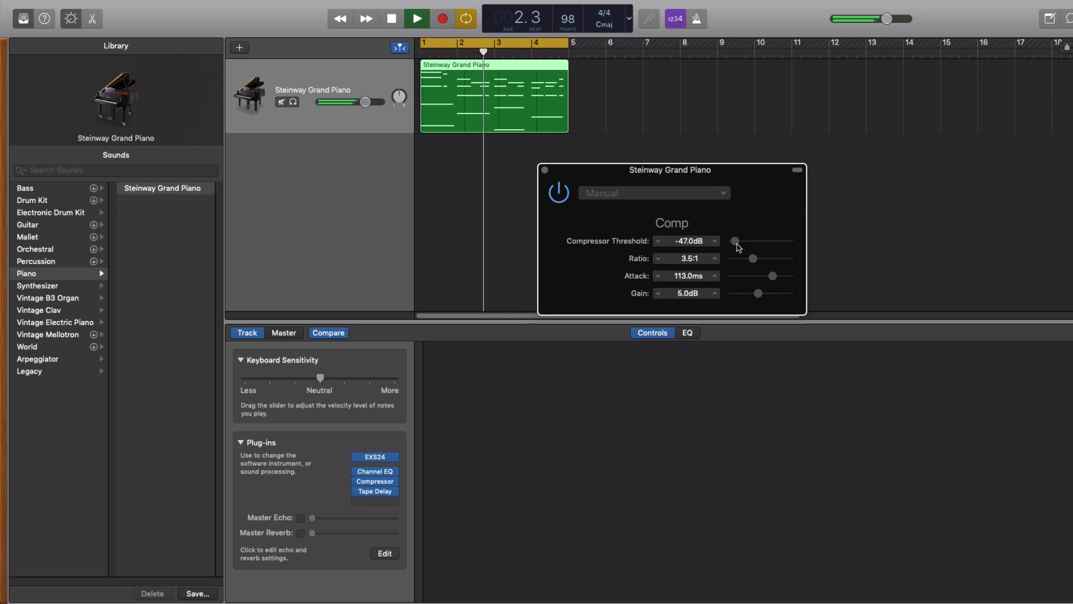
key("space")
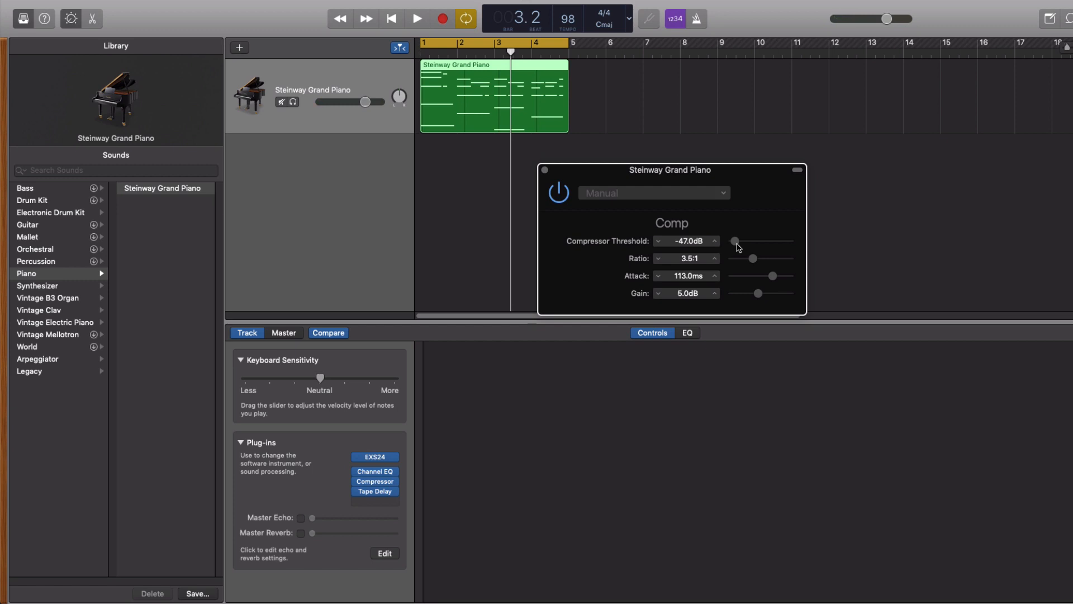
left_click_drag(736, 242, 764, 248)
key("space")
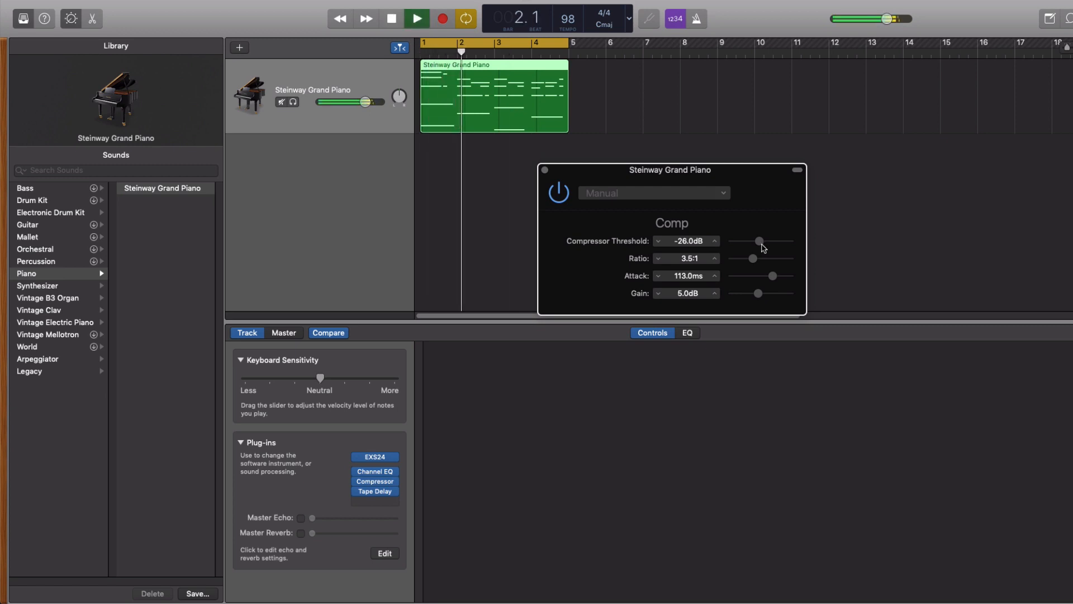
left_click_drag(763, 248, 760, 248)
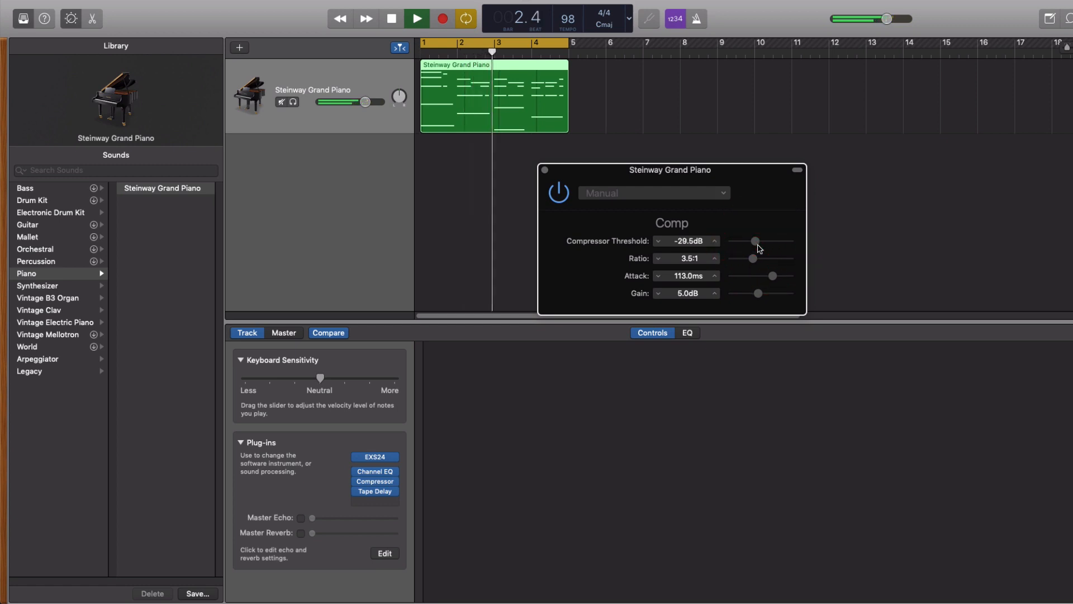
Compare the playing piano with the Compressor bypassed and active, set its threshold to -30.5 dB, and stop playback and close it.
left_click(561, 194)
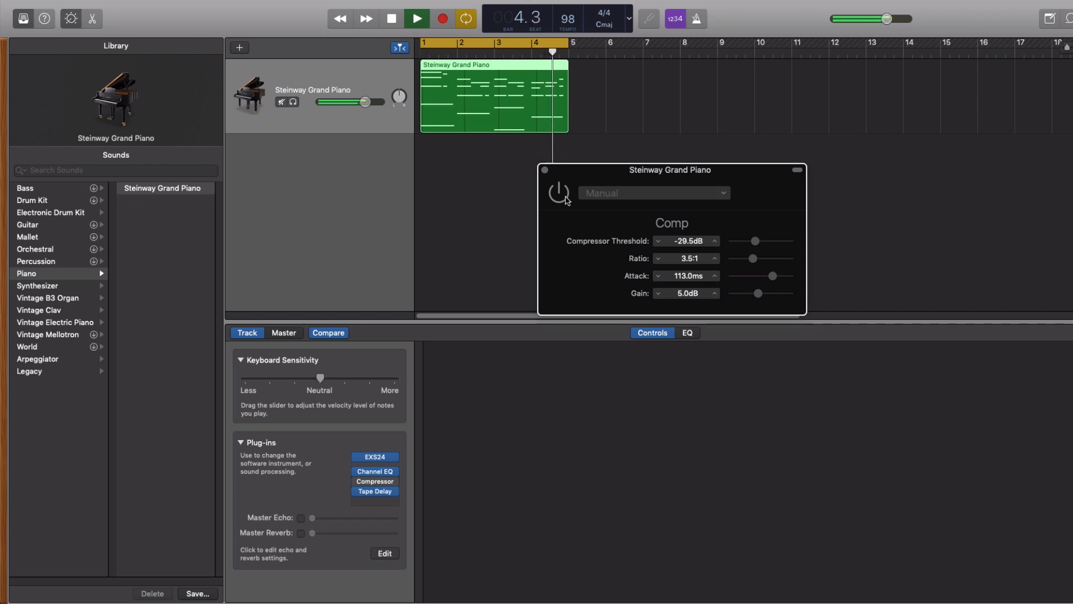
left_click(561, 194)
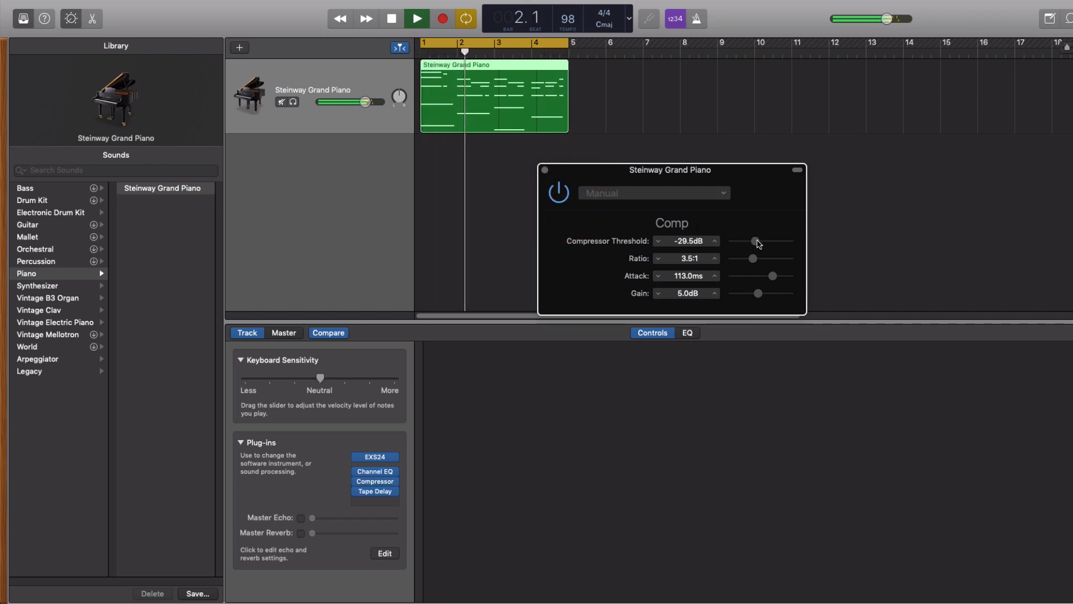
left_click_drag(756, 240, 757, 244)
key("space")
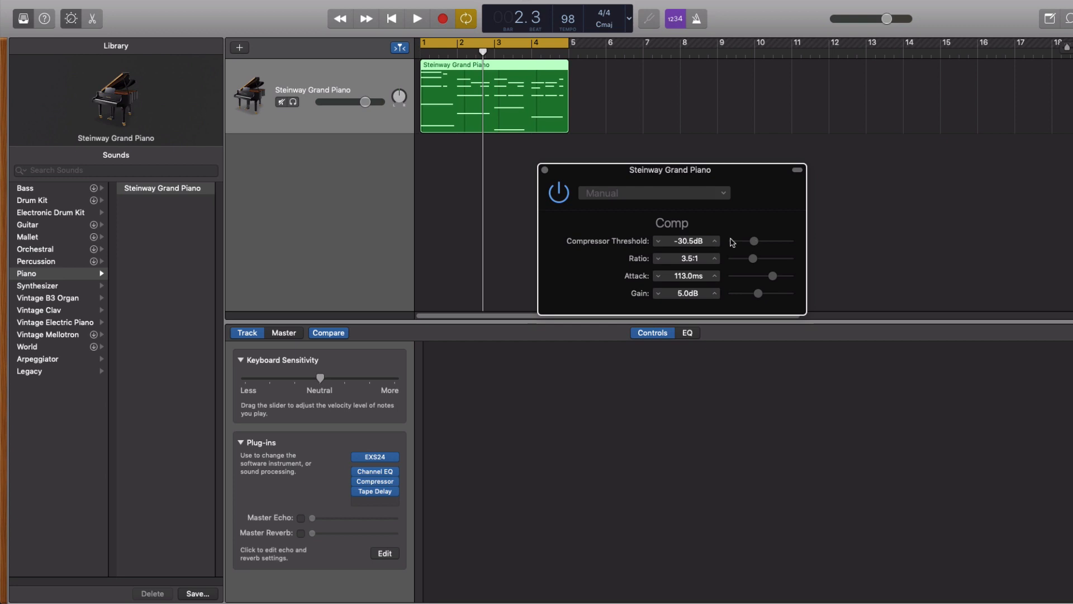
left_click(546, 170)
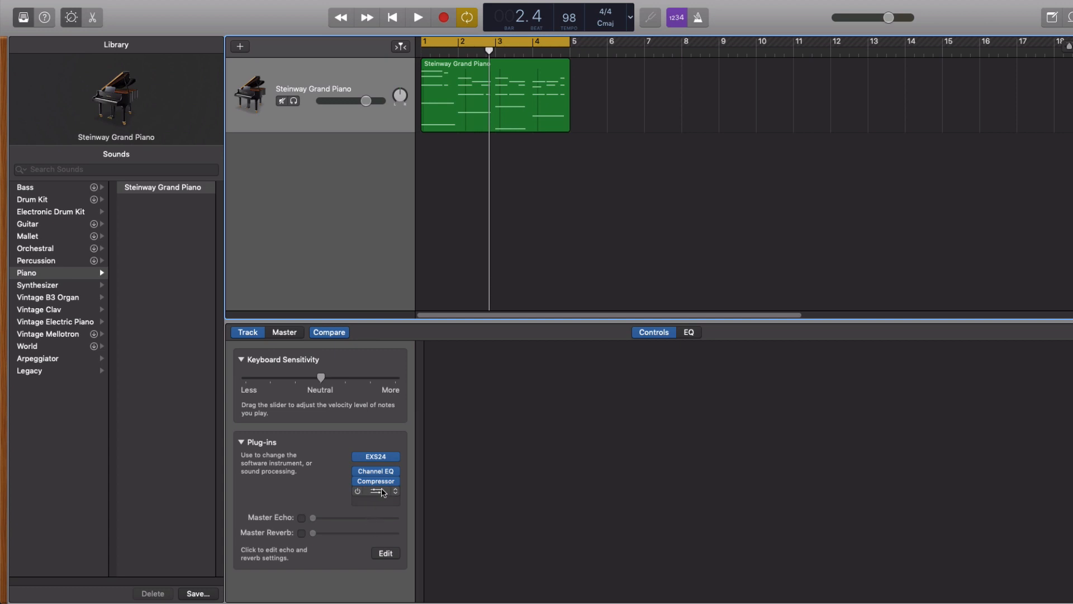
Choose the Echo delay for the third plug-in slot of the piano track and open its settings.
left_click(397, 492)
mouse_move(409, 485)
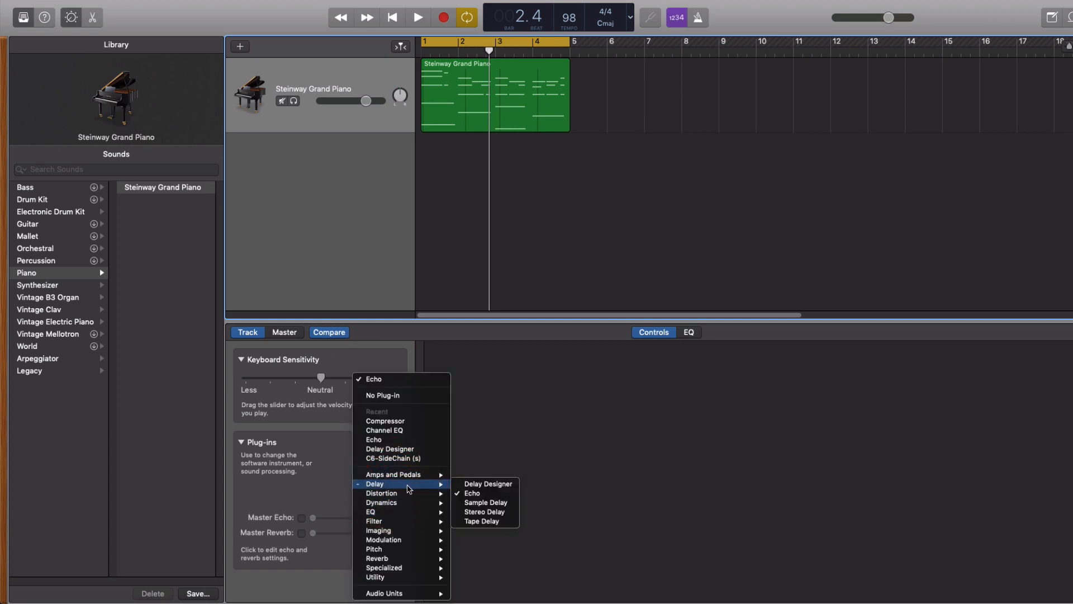
left_click(505, 495)
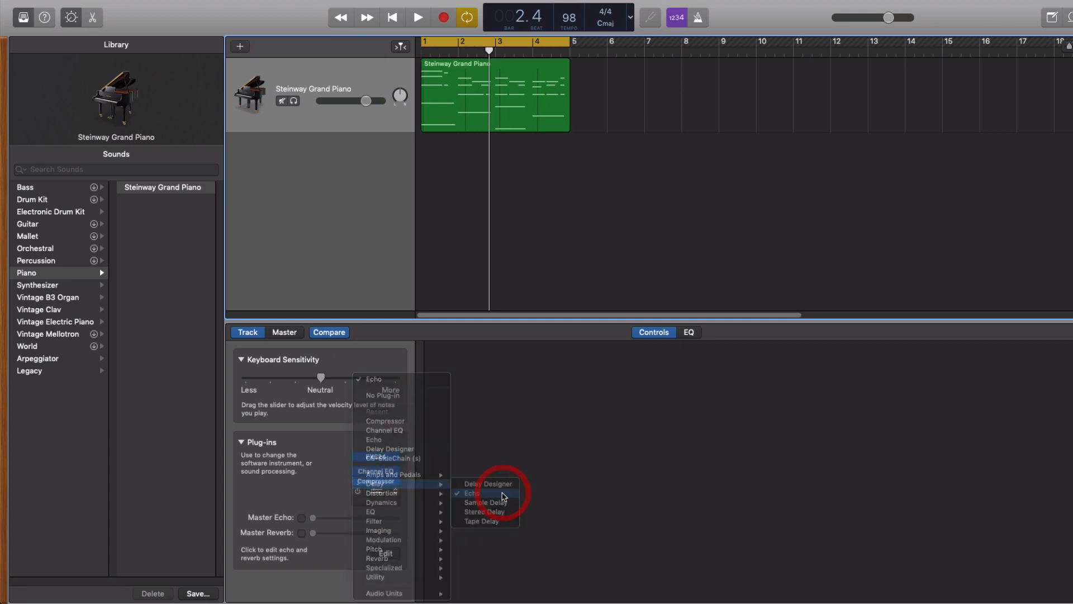
left_click(356, 491)
left_click(367, 494)
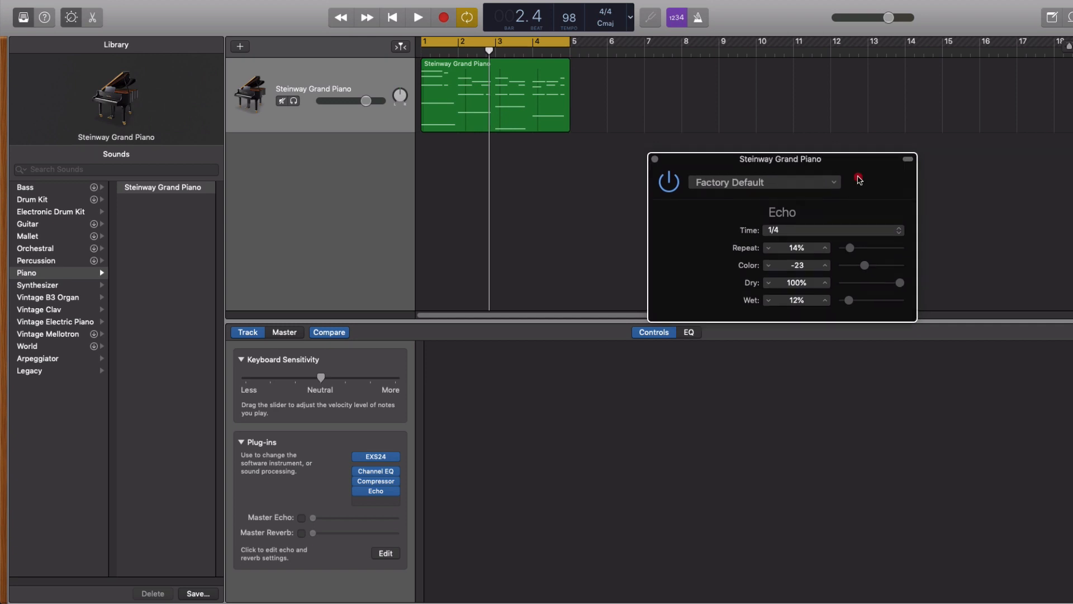
left_click_drag(865, 159, 804, 273)
Try Echo wet levels of 55% and 68% with the piano playing, and settle on 8%.
left_click_drag(789, 408, 816, 409)
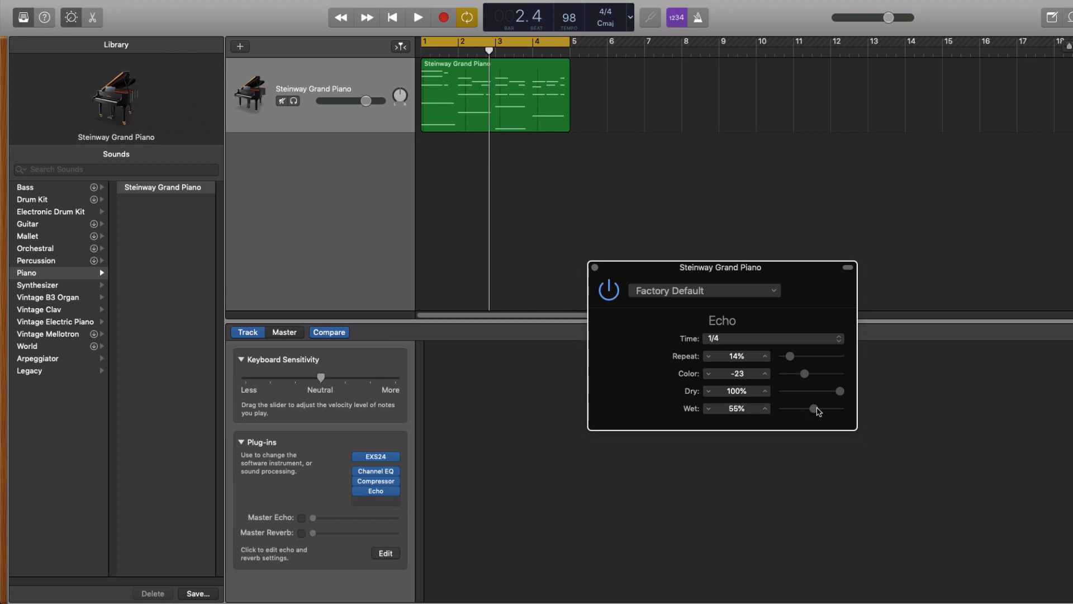
key("space")
left_click_drag(818, 411, 823, 412)
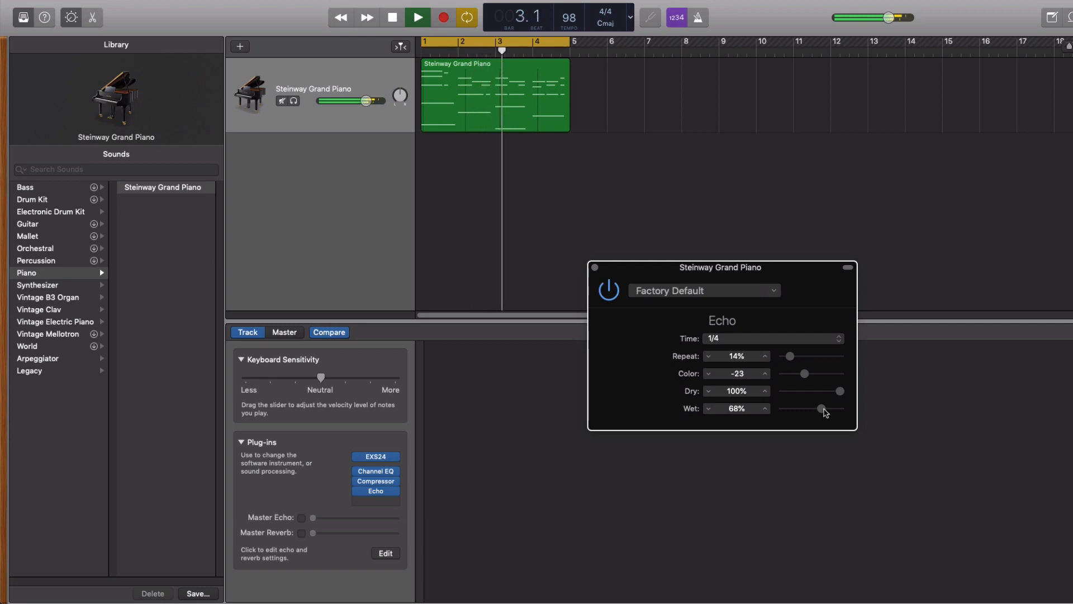
key("space")
left_click_drag(823, 409, 786, 412)
Set the Echo time to 1/8 and play the piano region from the beginning to hear it.
left_click(776, 338)
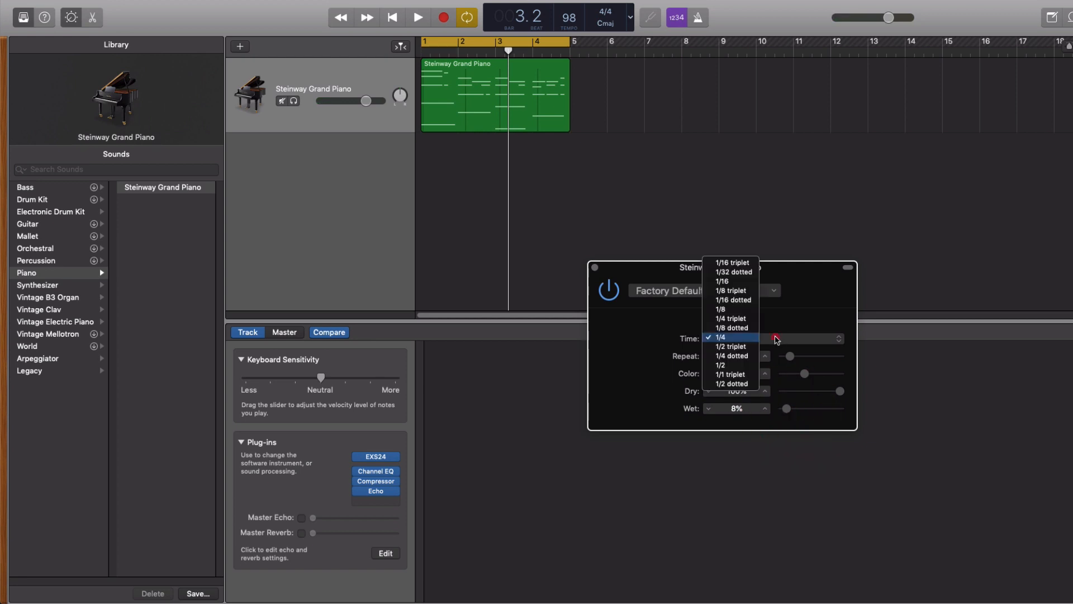
left_click(776, 340)
left_click(775, 339)
left_click(749, 309)
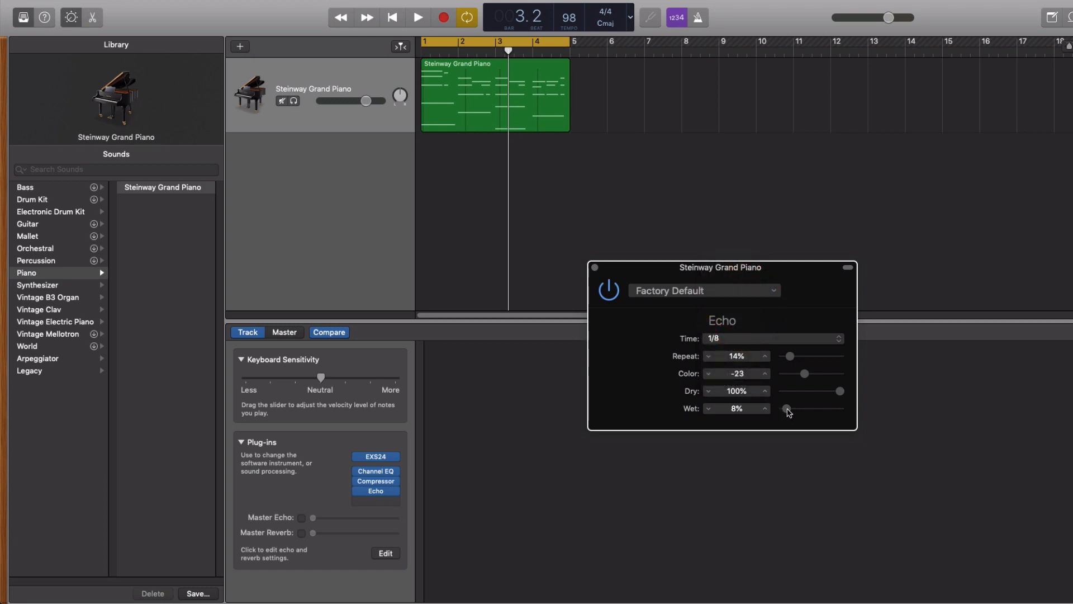
key("Return")
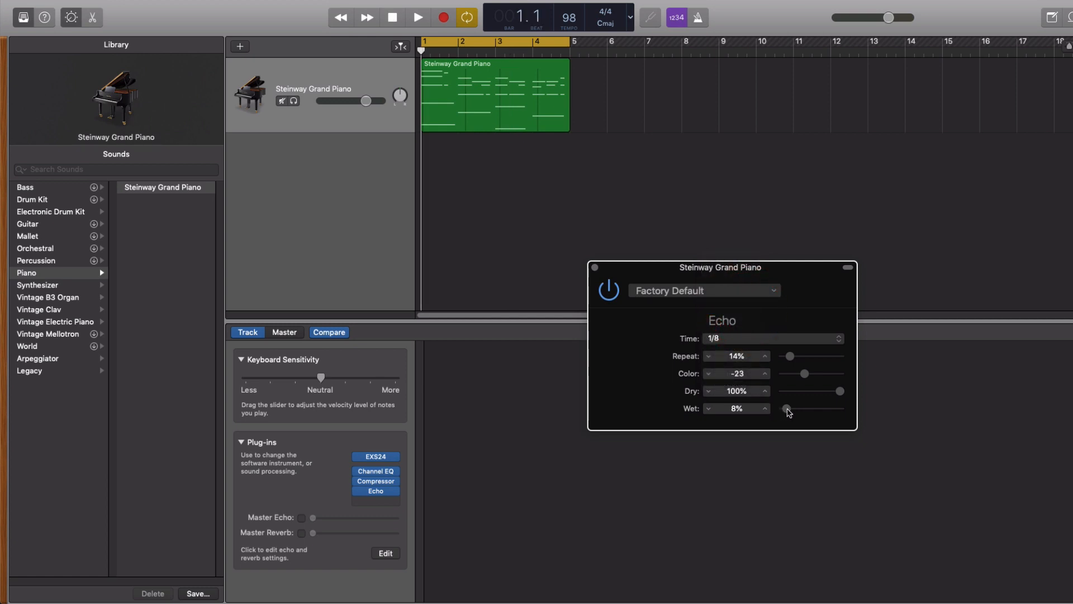
key("space")
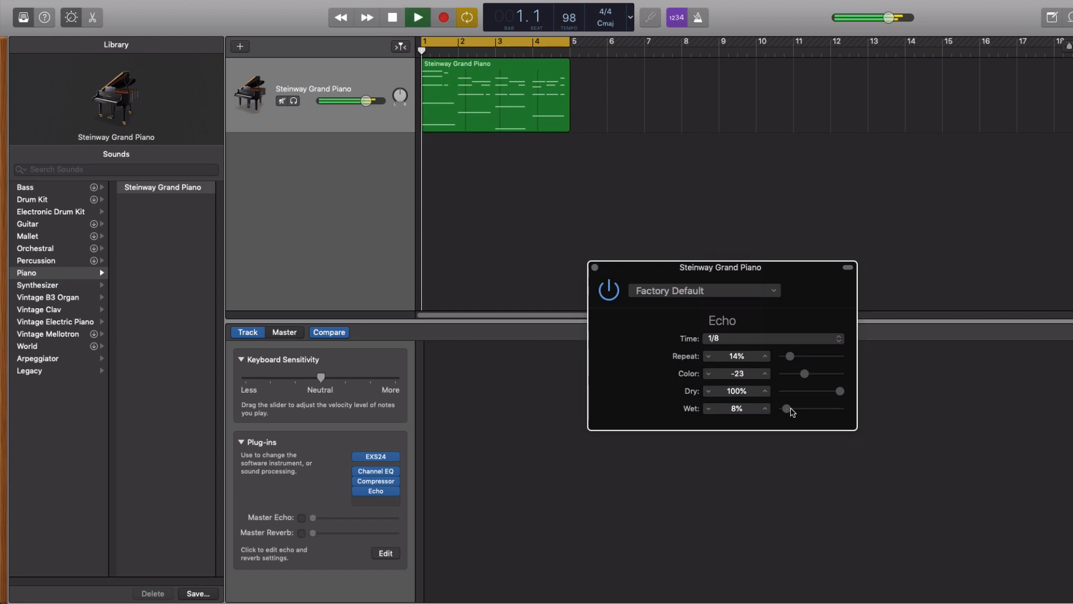
left_click(787, 409)
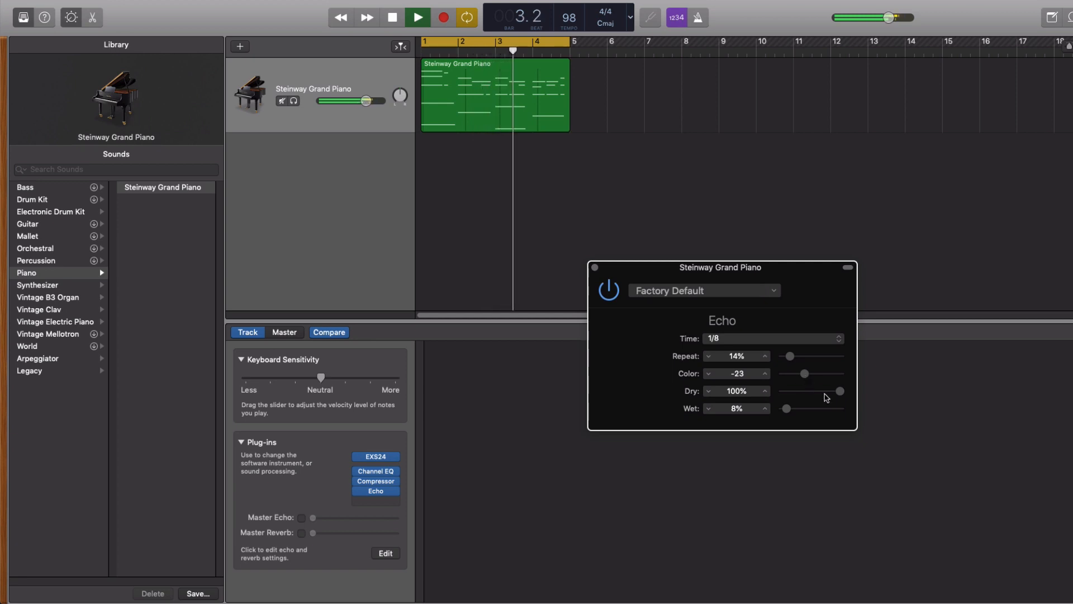
key("space")
Try Echo repeat values of 56% and 63% and a wet level of 23% during playback.
left_click_drag(792, 357, 818, 362)
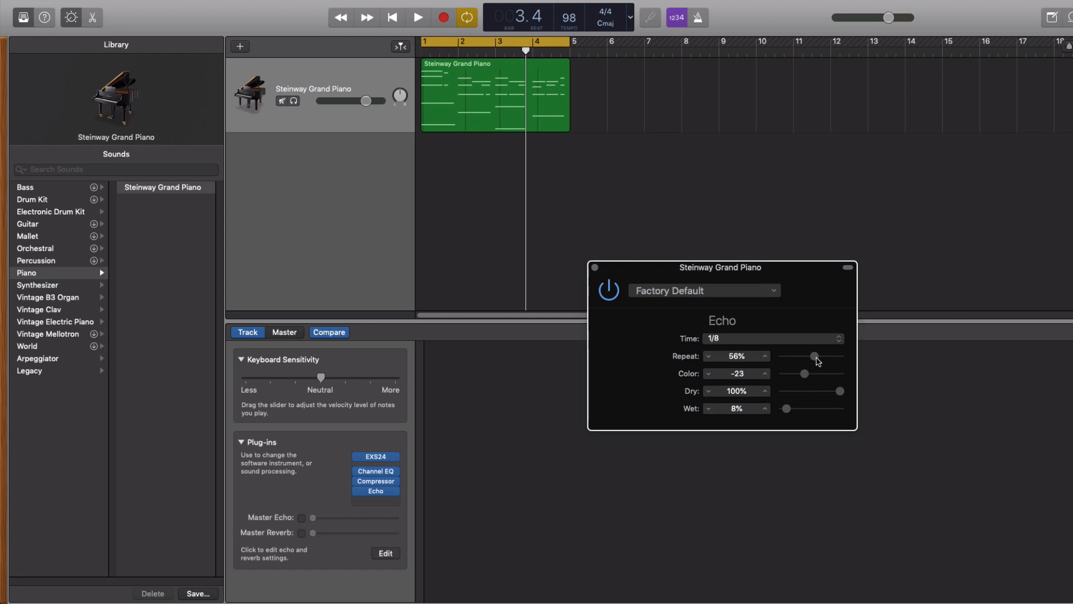
key("space")
left_click_drag(817, 361, 820, 362)
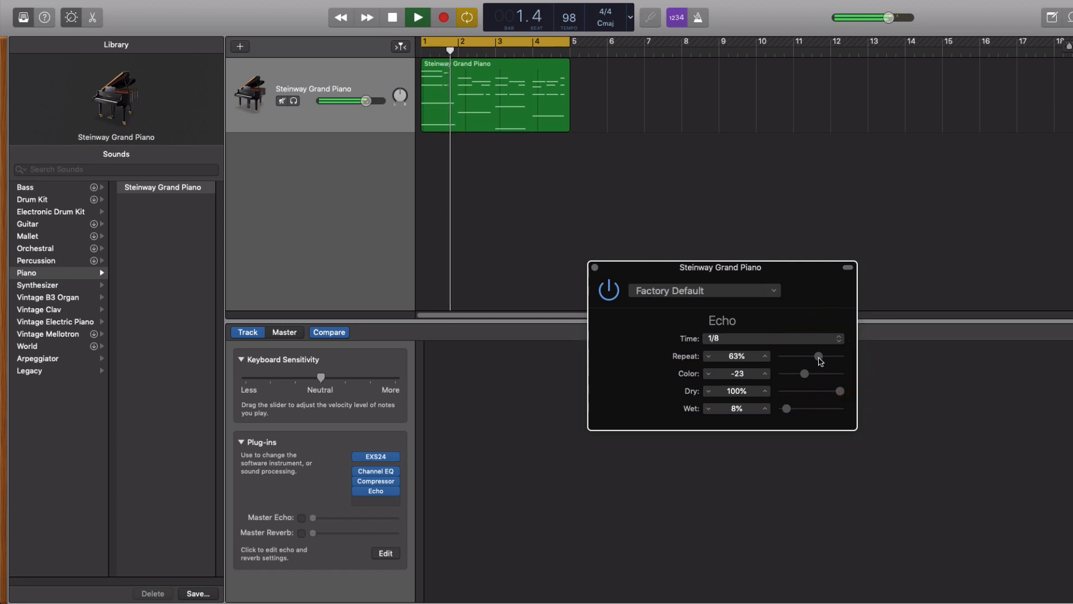
left_click_drag(787, 409, 798, 410)
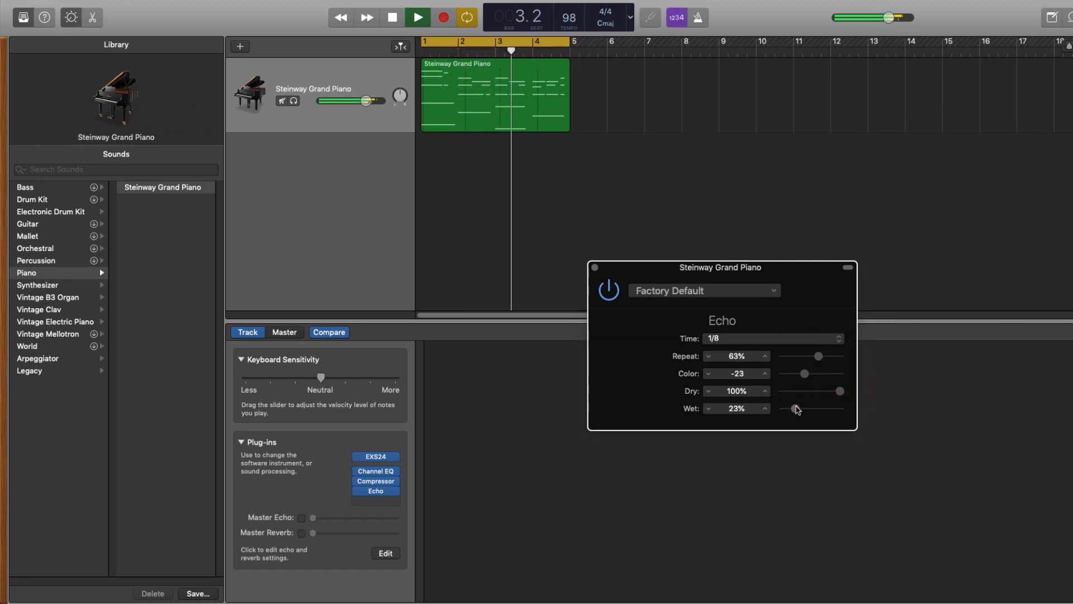
key("space")
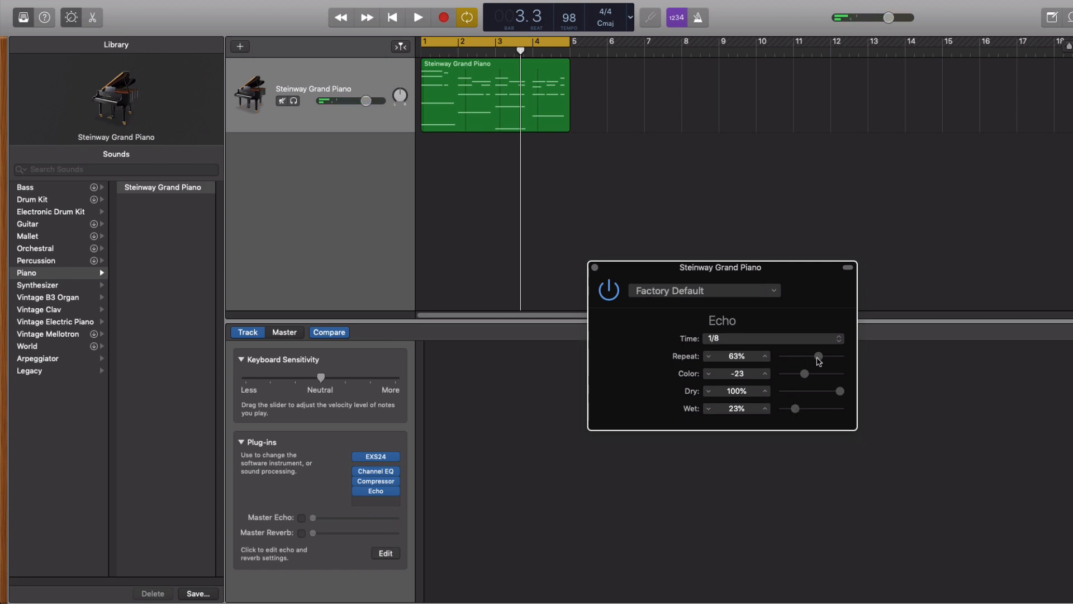
Set the Echo repeat to 27%, try wet levels of 13% and 10%, and play the region.
left_click_drag(819, 357, 800, 364)
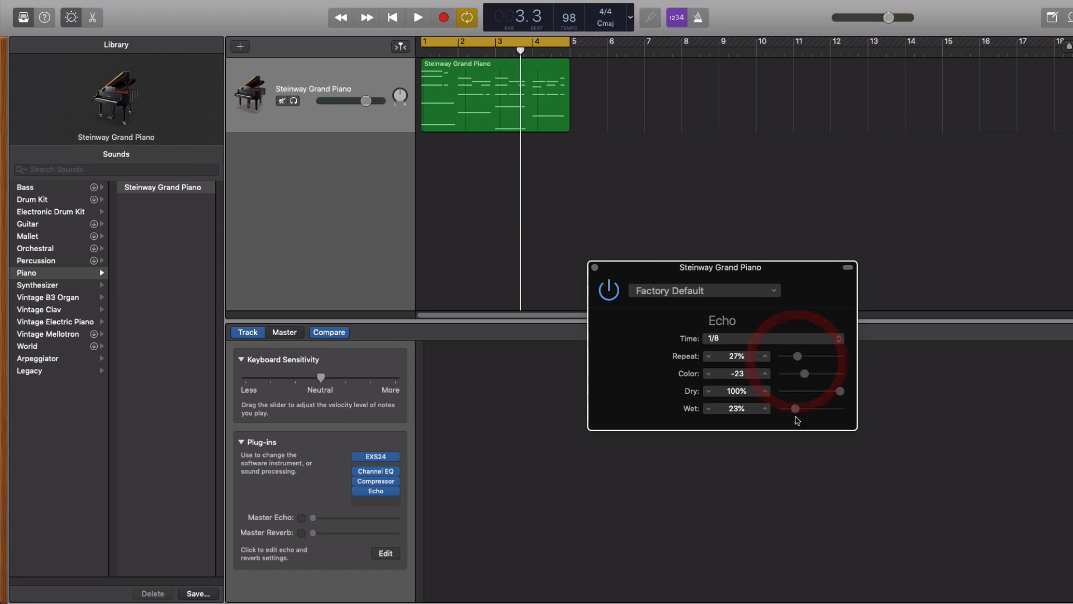
left_click_drag(796, 410, 789, 412)
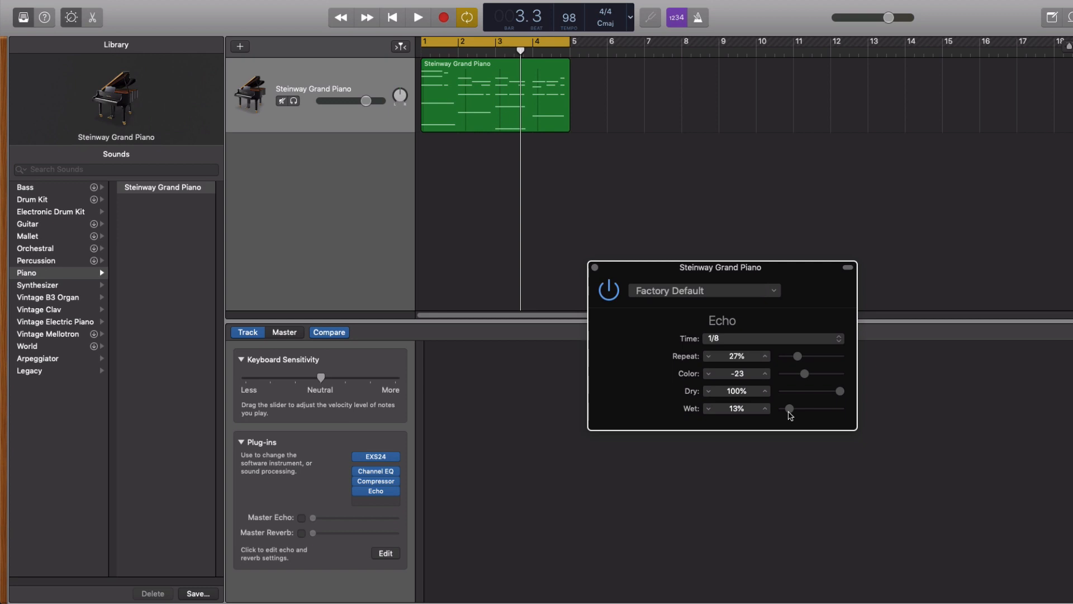
left_click_drag(790, 411, 788, 409)
key("space")
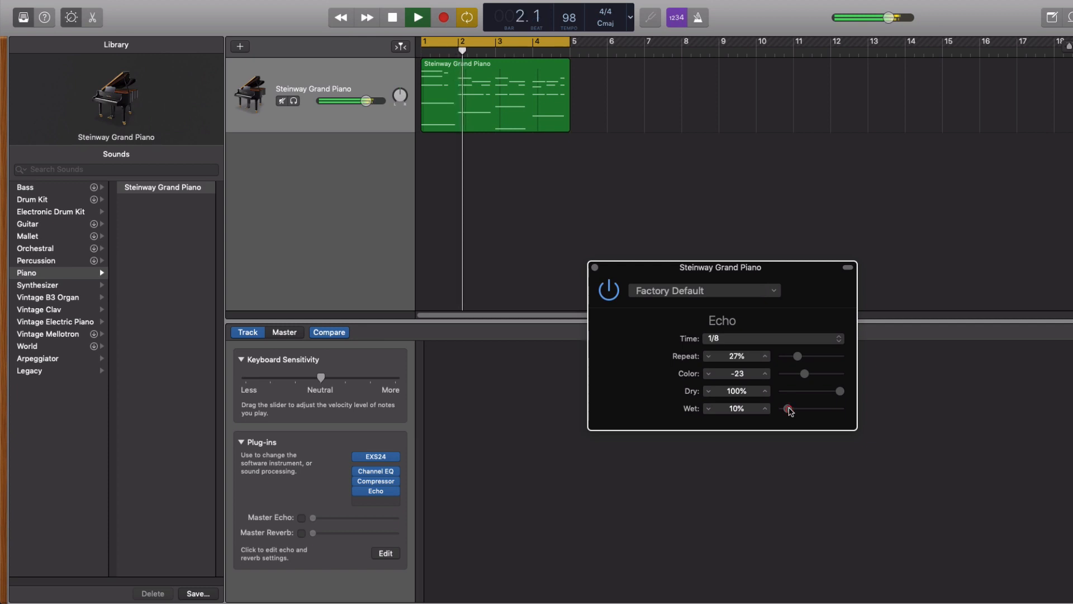
Compare the playing piano with Echo bypassed and active, set its wet level to 9%, and stop playback.
left_click(609, 291)
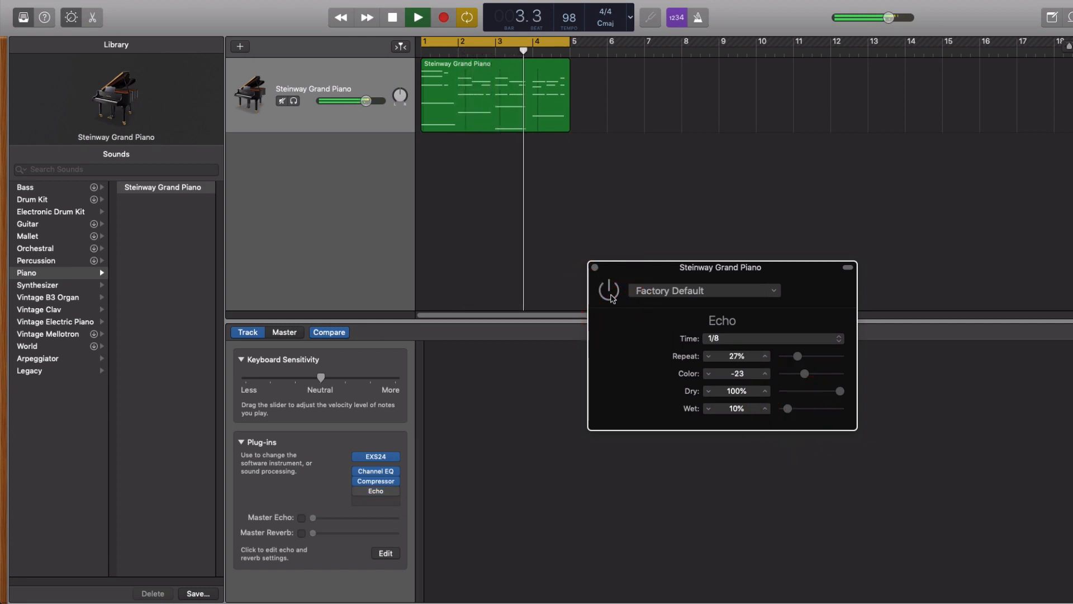
left_click(609, 291)
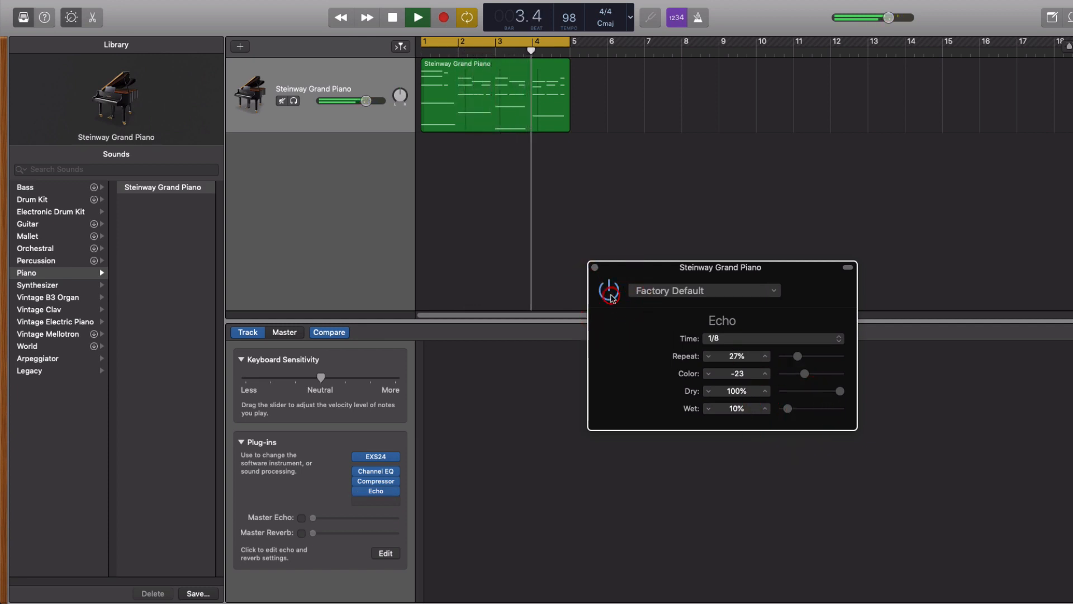
left_click(790, 410)
left_click_drag(793, 413, 788, 410)
key("space")
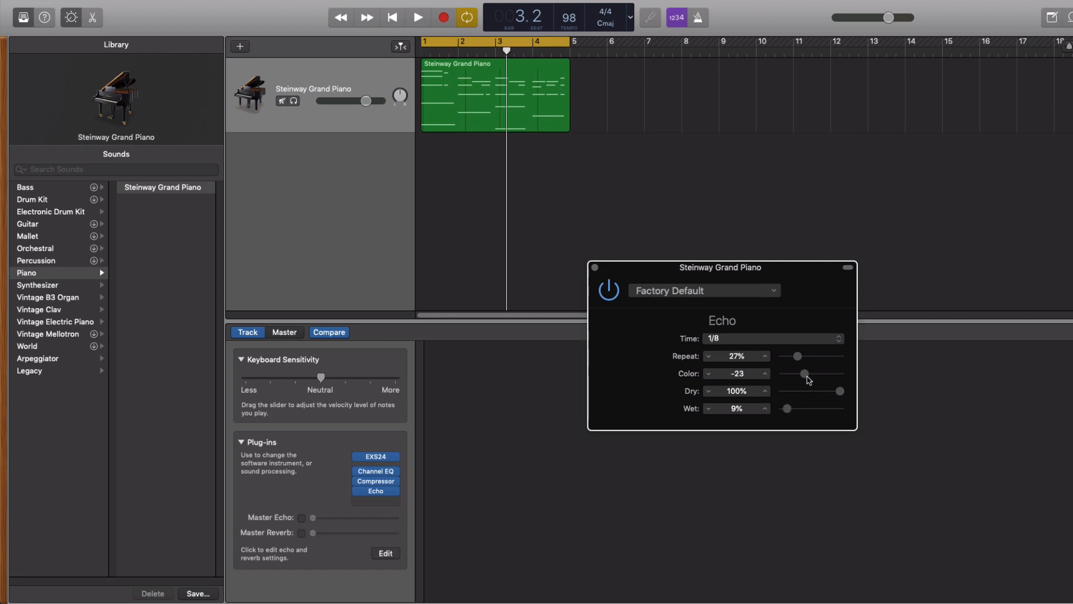
Set the Echo color to -27, repeat to 14% and wet to 8%, checking with playback, and close its settings.
left_click_drag(805, 378, 791, 412)
left_click_drag(798, 356, 788, 361)
key("space")
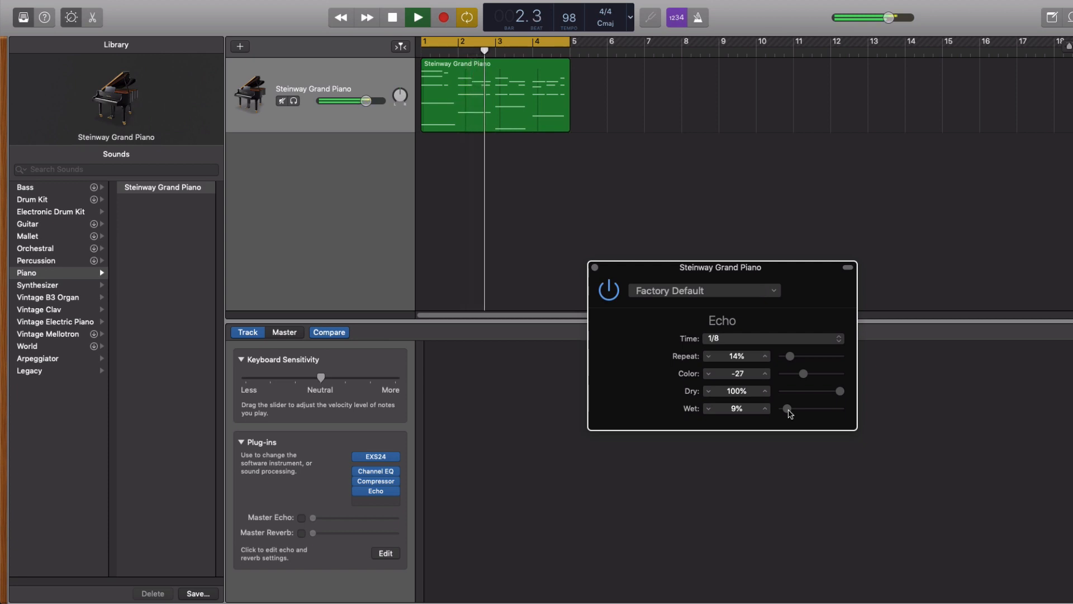
left_click_drag(788, 412, 791, 414)
key("space")
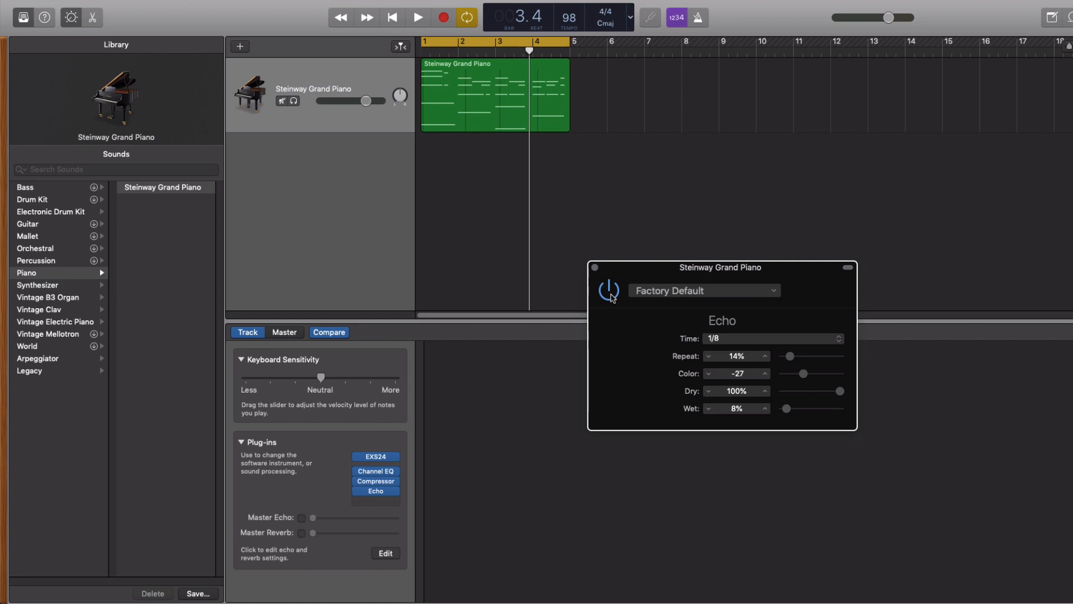
left_click(596, 267)
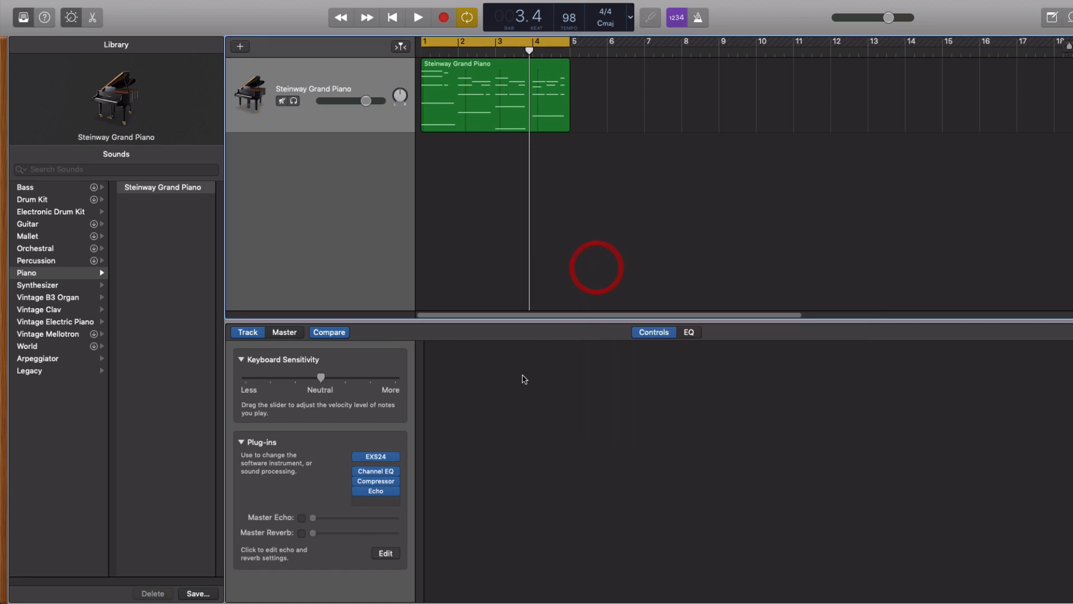
Add the PlatinumVerb reverb in the empty plug-in slot and move its window below the piano region.
left_click(376, 505)
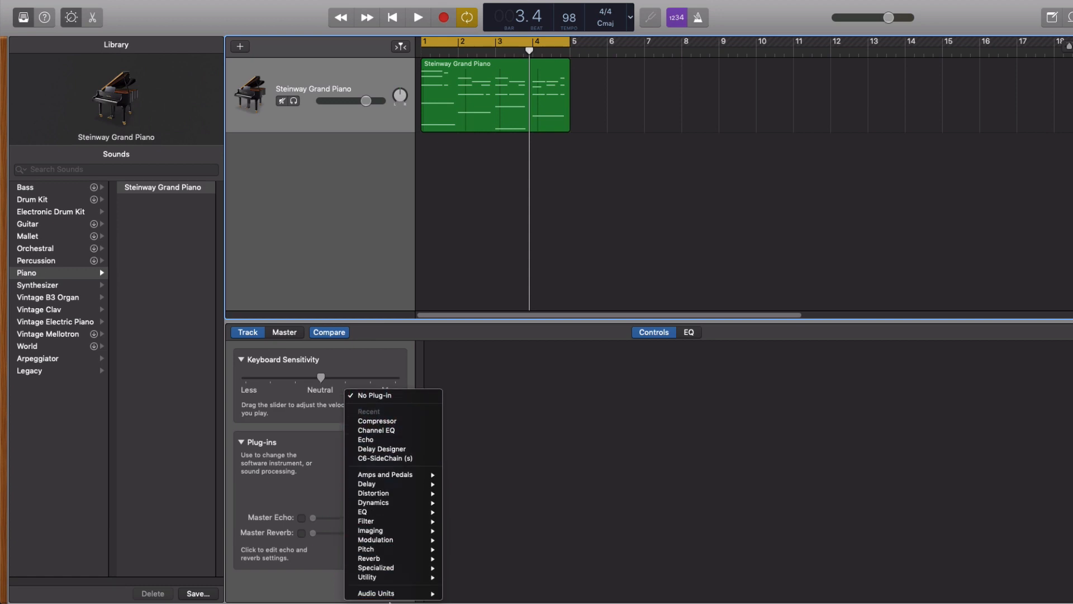
mouse_move(392, 558)
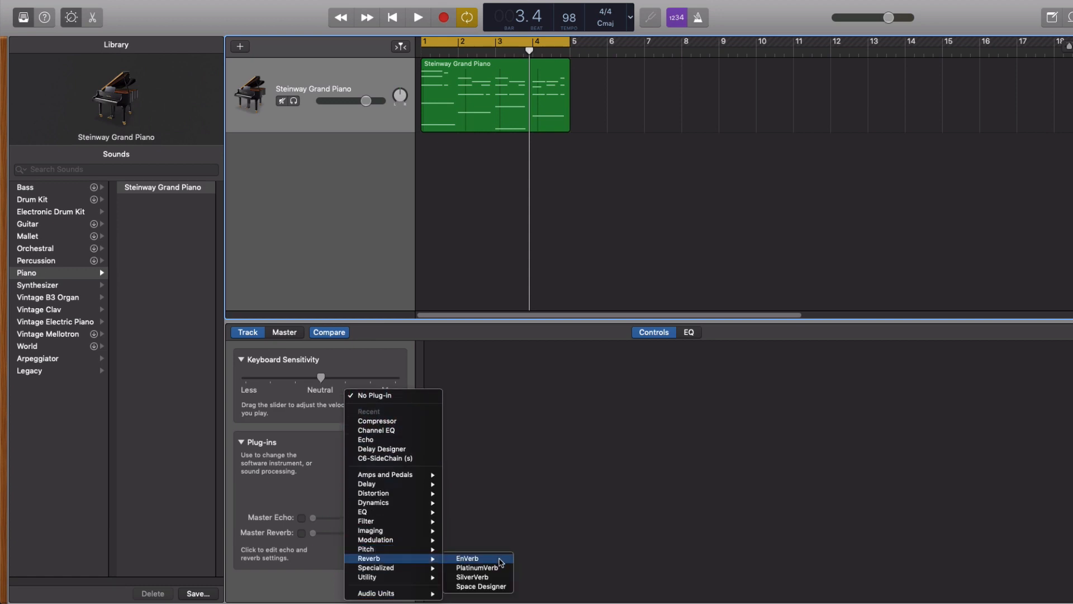
left_click(500, 568)
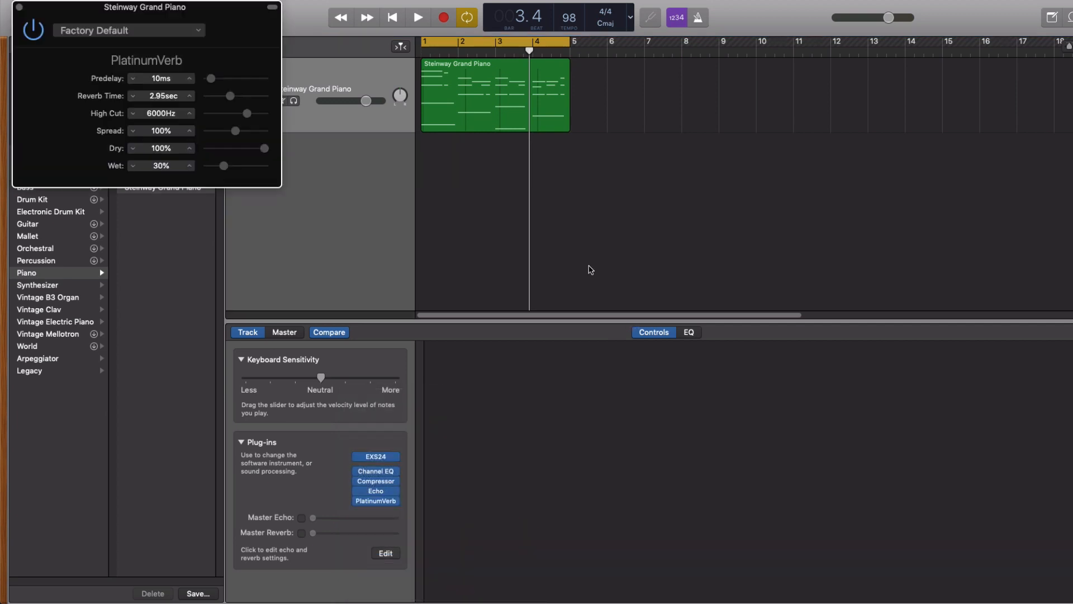
left_click_drag(226, 11, 803, 240)
Play from the beginning while trying PlatinumVerb wet levels, raising the amount to 67%.
key("Return")
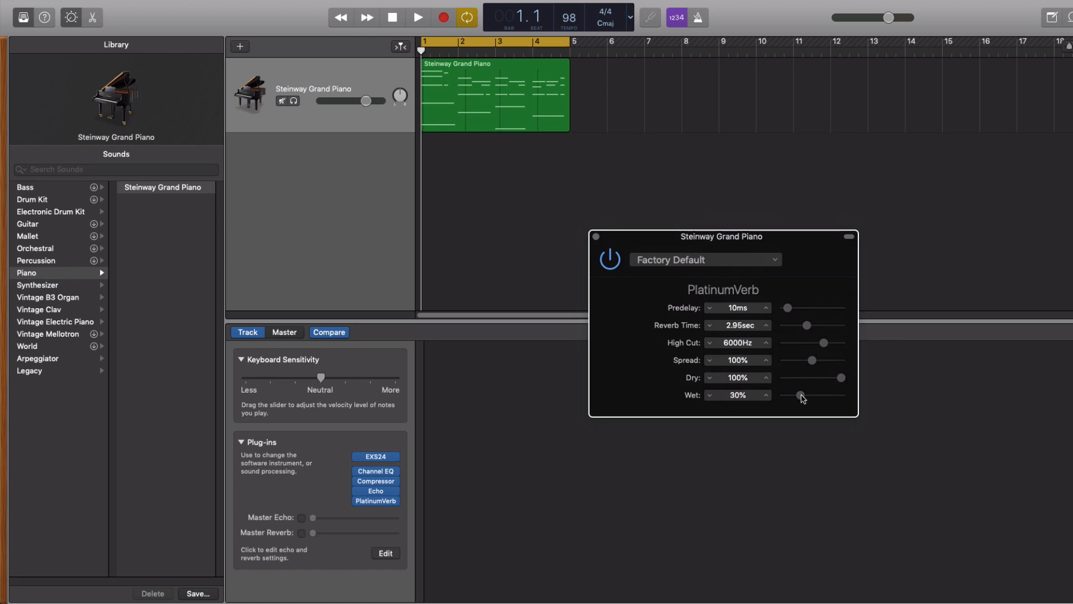
left_click_drag(802, 398, 783, 400)
key("space")
left_click_drag(783, 400, 823, 404)
key("space")
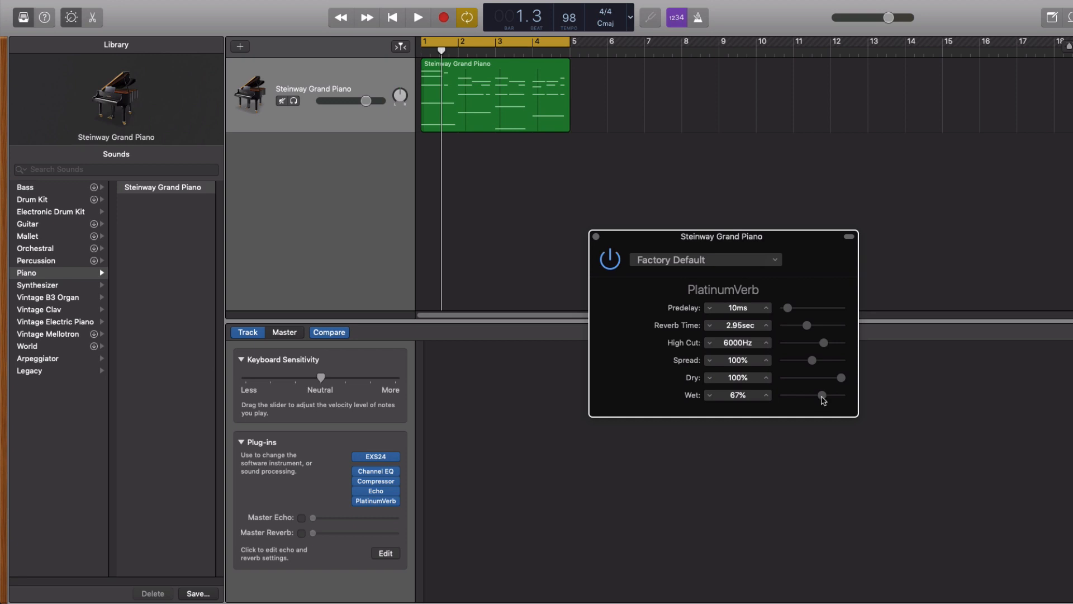
Set PlatinumVerb's predelay to 43 ms, high cut to 4100 Hz, spread to 104%, wet to 38% and reverb time to 3.90 sec, checking with playback.
left_click_drag(821, 402, 817, 402)
left_click_drag(813, 344, 814, 348)
left_click_drag(793, 311, 807, 309)
key("space")
left_click_drag(816, 394, 806, 398)
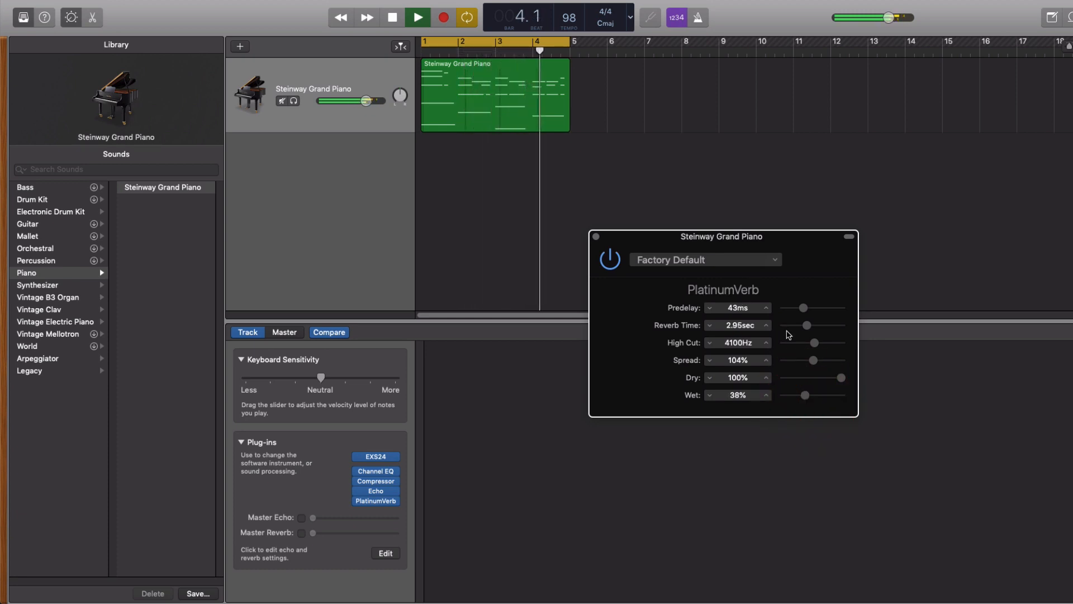
key("space")
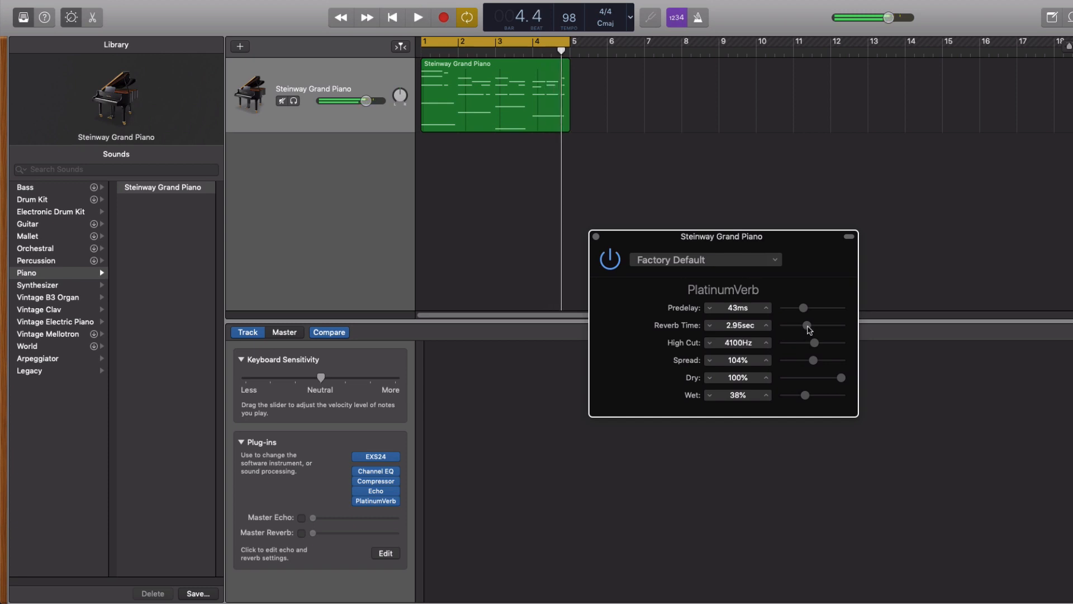
left_click_drag(808, 327, 818, 329)
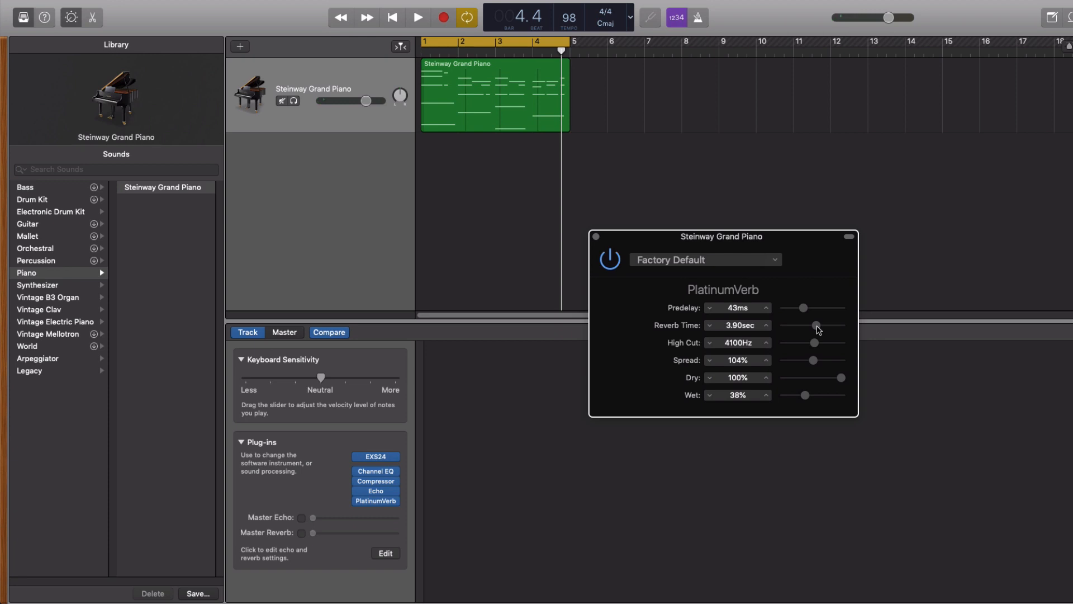
Set PlatinumVerb's reverb time to 4.20 sec and wet level to 35%, checking the changes with playback.
key("space")
left_click_drag(818, 330, 820, 330)
left_click_drag(806, 395, 807, 397)
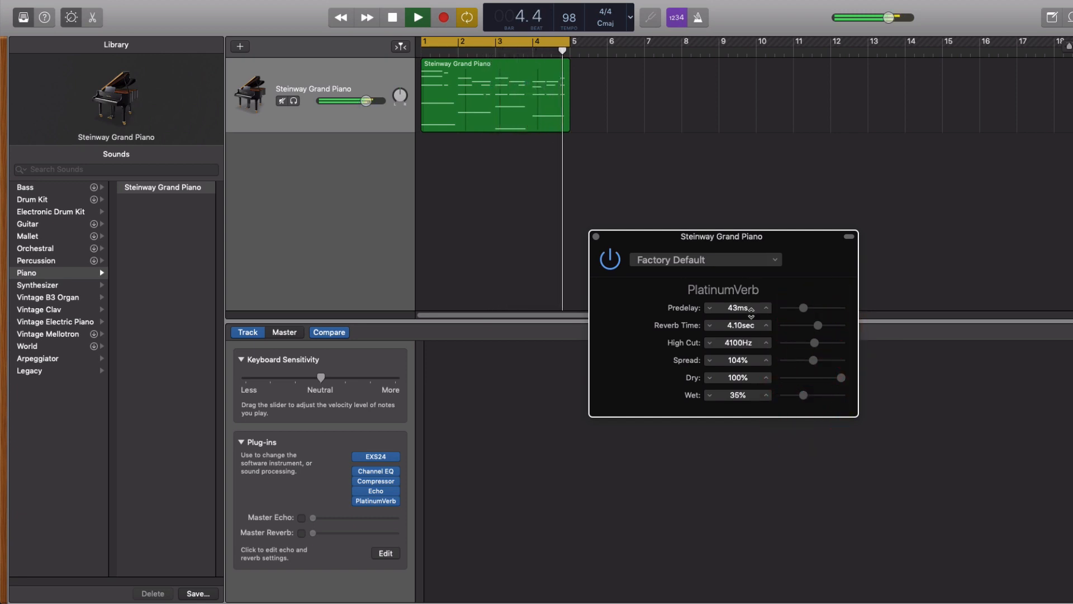
key("space")
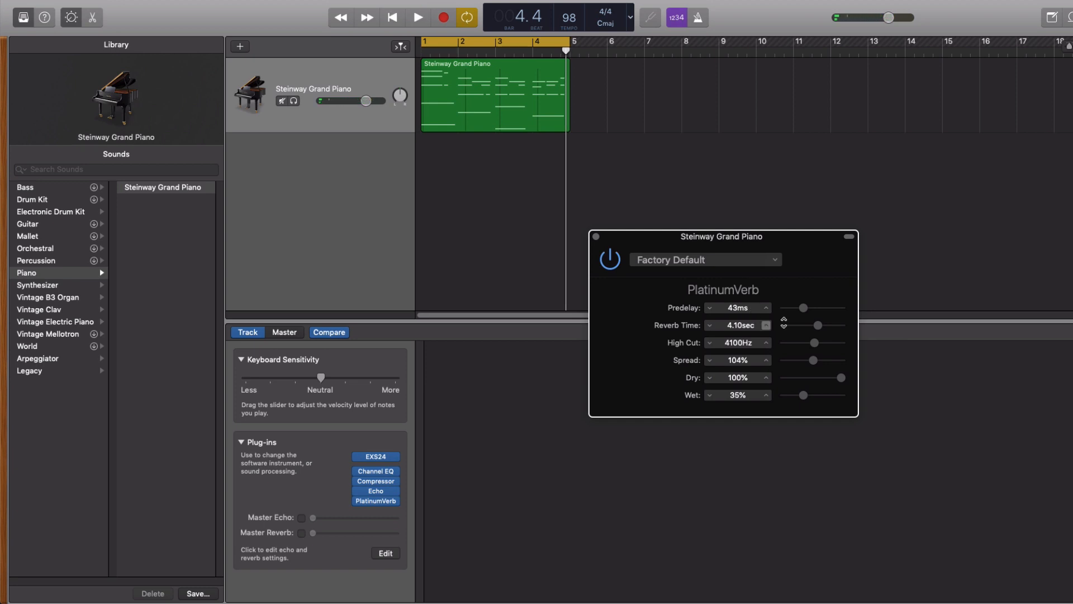
left_click_drag(818, 327, 819, 328)
key("space")
mouse_move(803, 395)
left_mouse_down()
mouse_move(817, 397)
mouse_move(803, 397)
left_mouse_up()
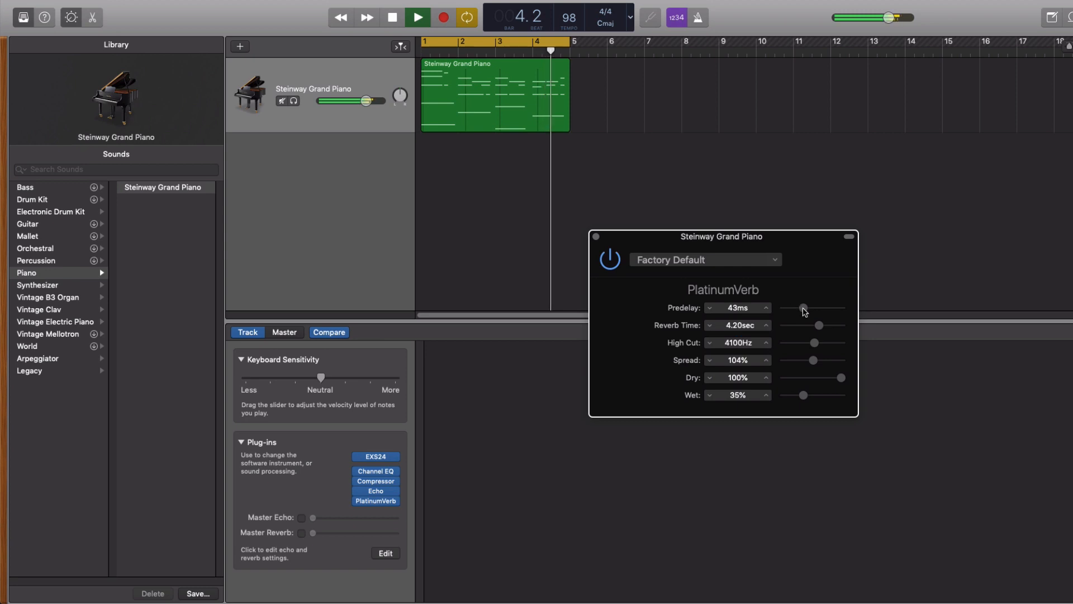
key("space")
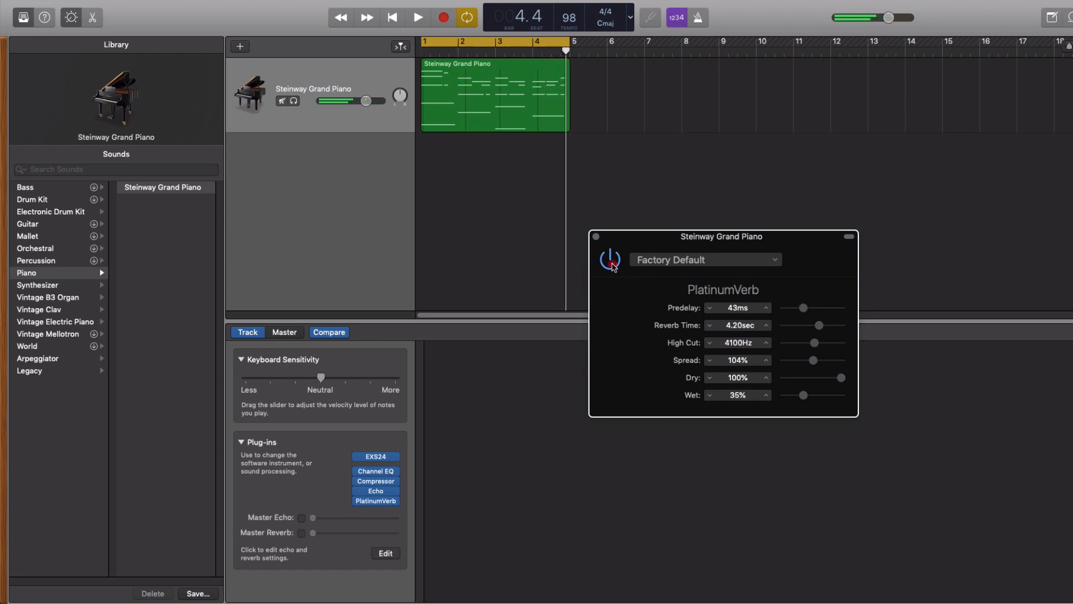
Compare the piano's sound by playing it with PlatinumVerb bypassed and with the reverb enabled again.
left_click(612, 262)
key("space")
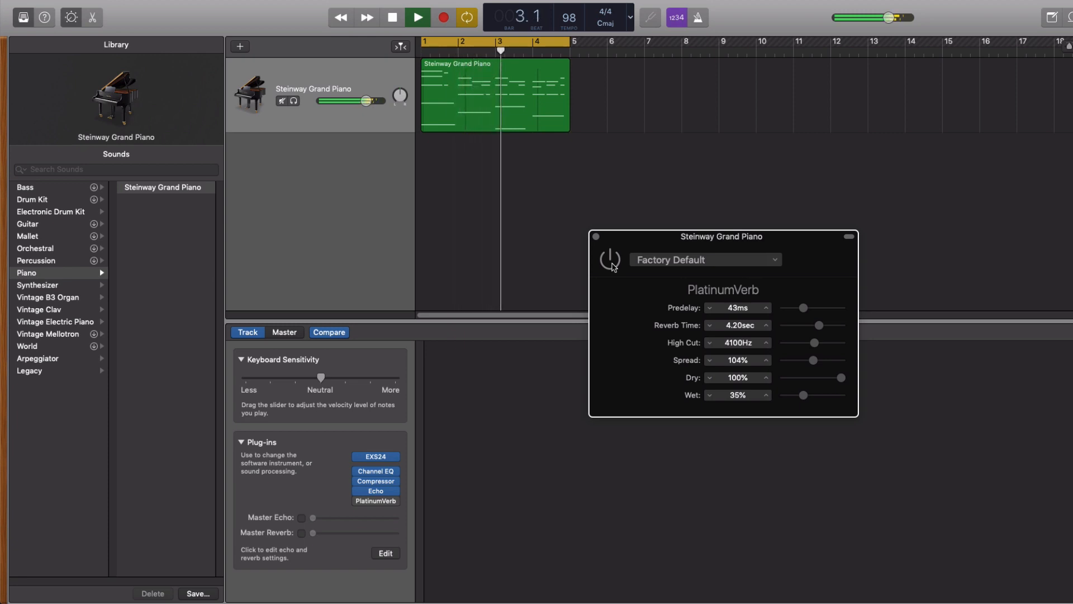
key("space")
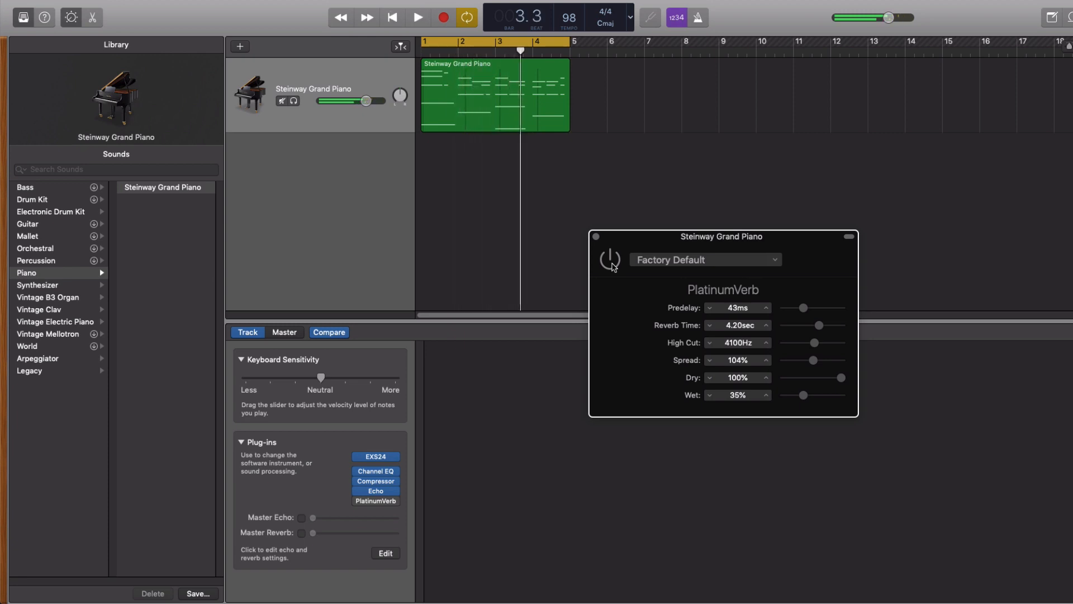
left_click(611, 260)
key("space")
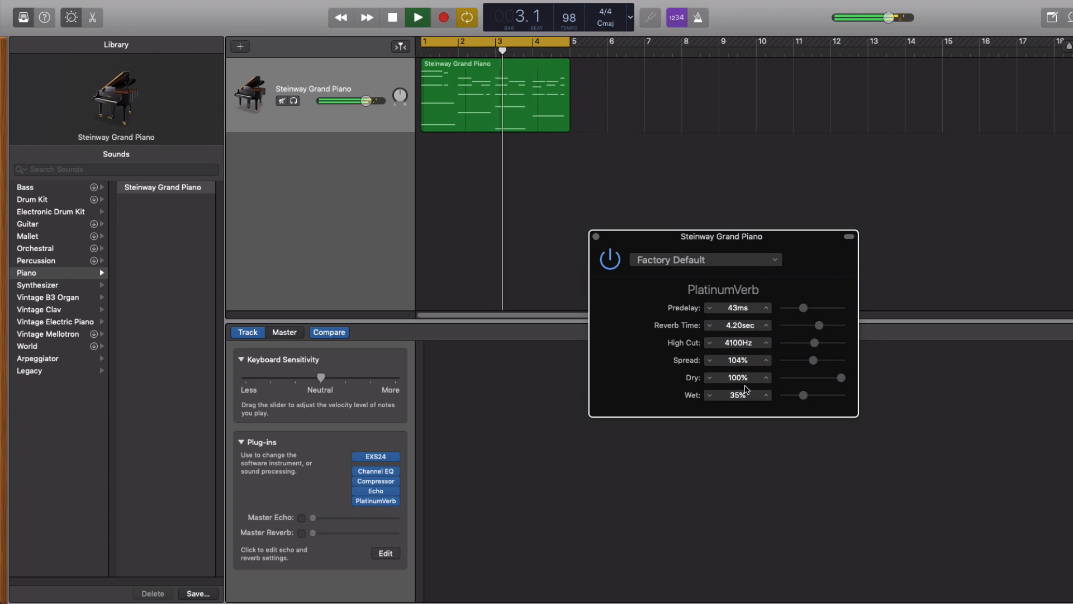
key("space")
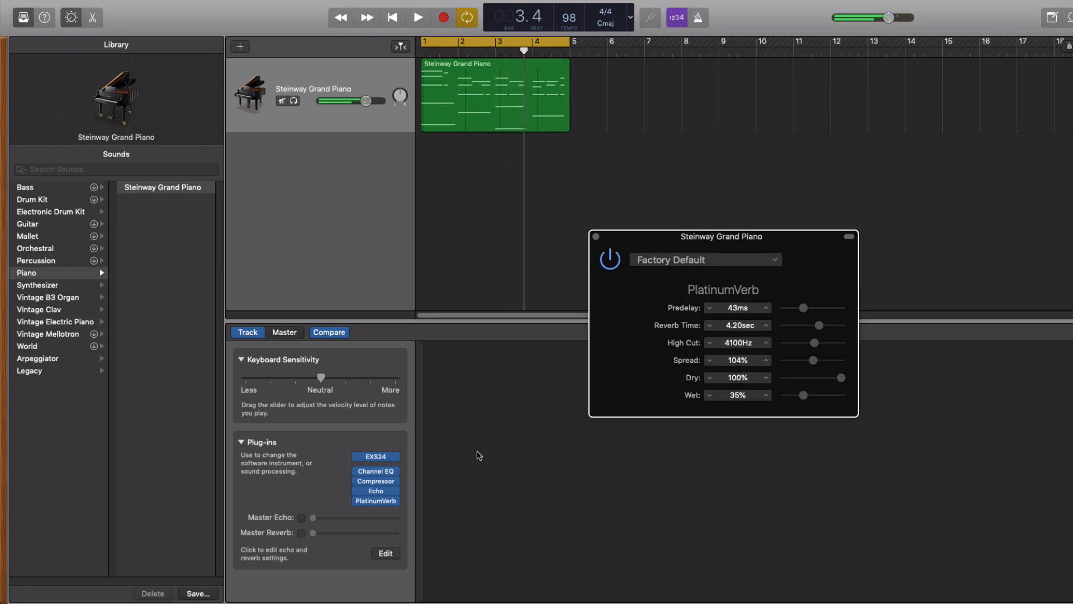
Bypass the Channel EQ, Compressor, Echo and PlatinumVerb plug-ins and play the dry piano from the beginning.
left_click(357, 471)
left_click(358, 482)
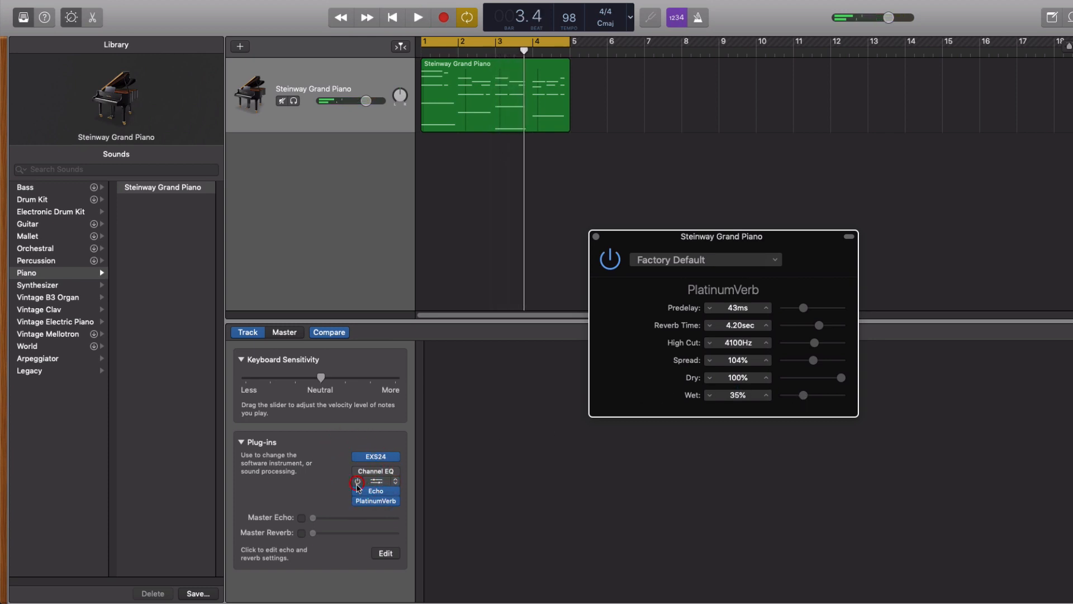
left_click(357, 491)
left_click(357, 501)
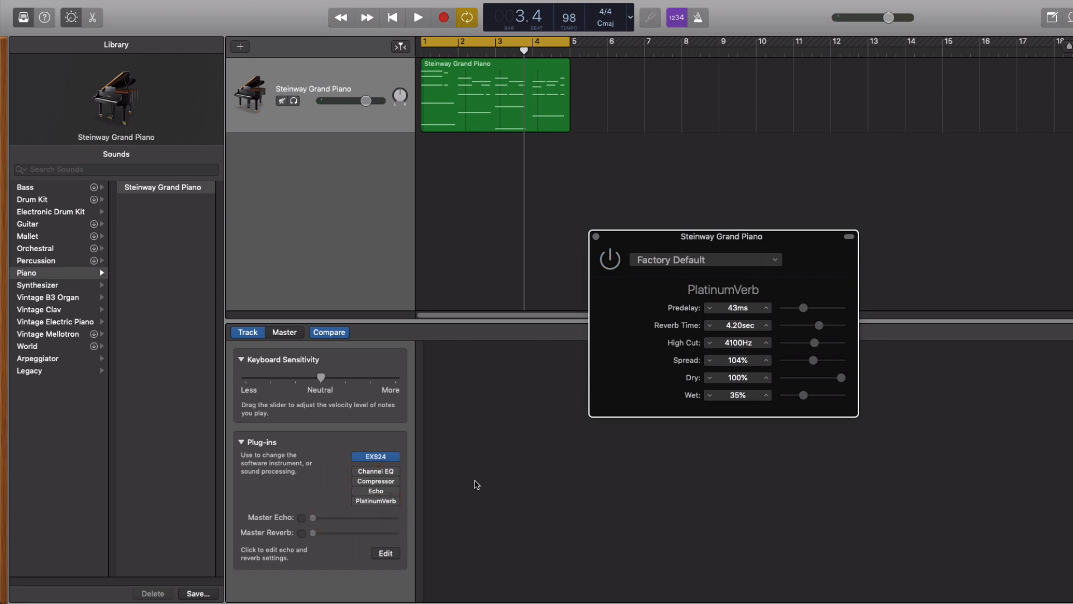
key("Return")
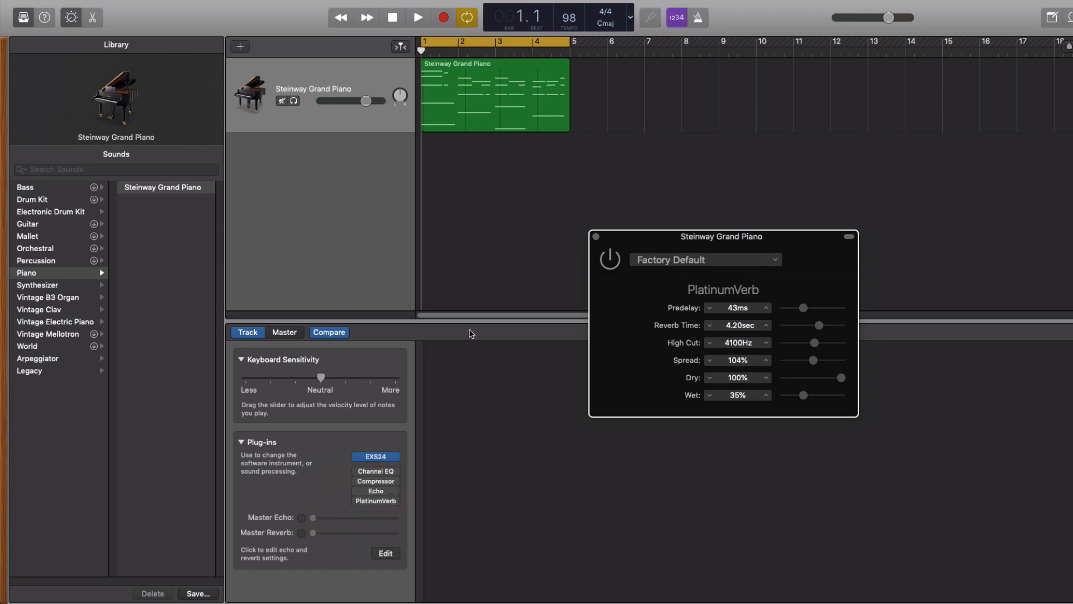
key("space")
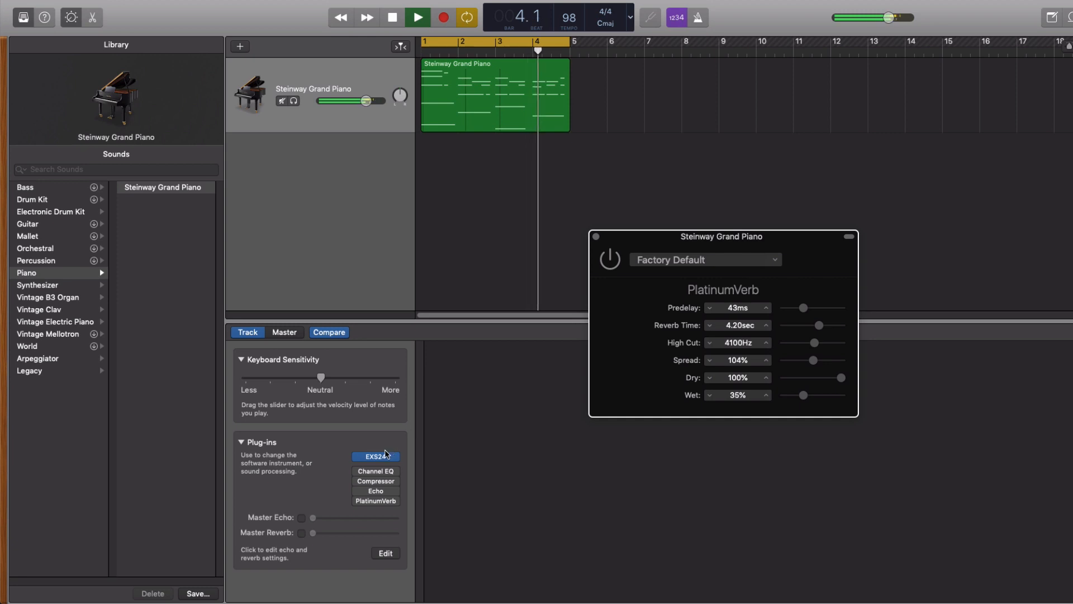
Re-enable Channel EQ, Compressor, Echo and PlatinumVerb during playback, stop after listening and close the PlatinumVerb settings.
left_click(357, 471)
left_click(356, 481)
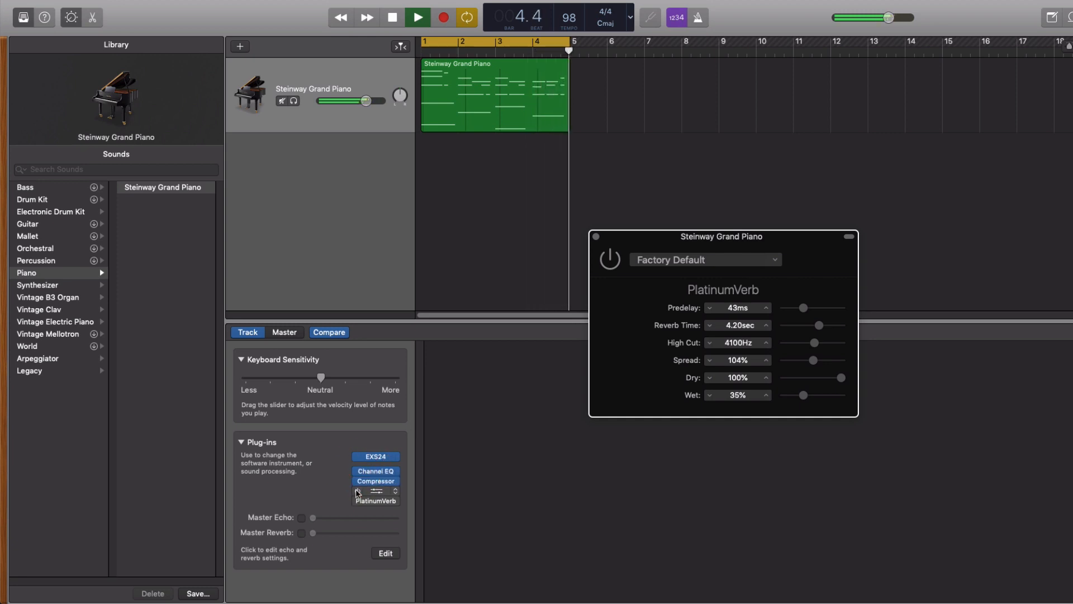
left_click(358, 492)
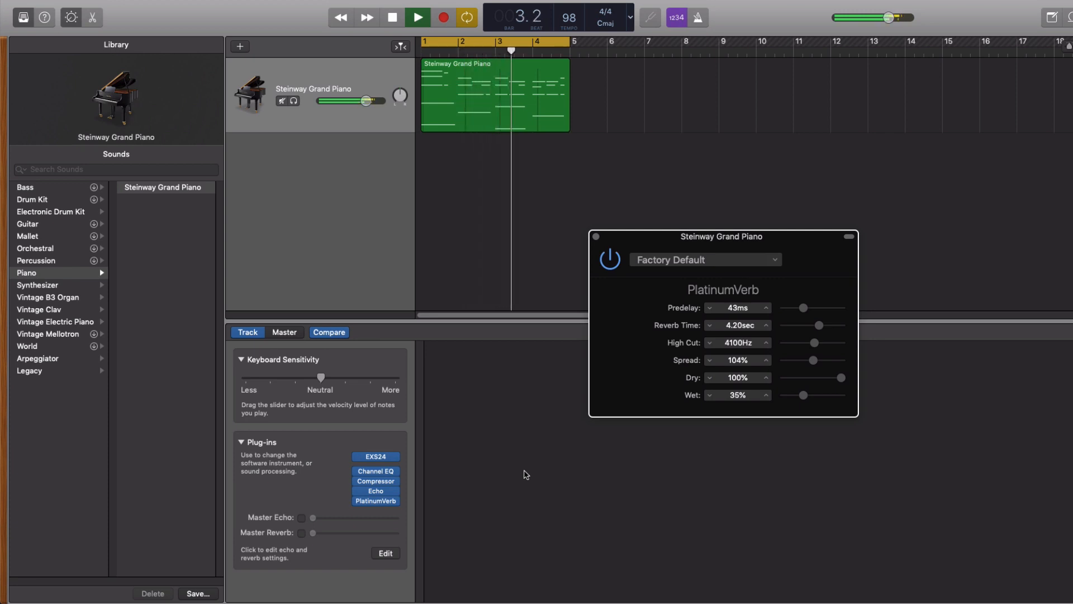
key("space")
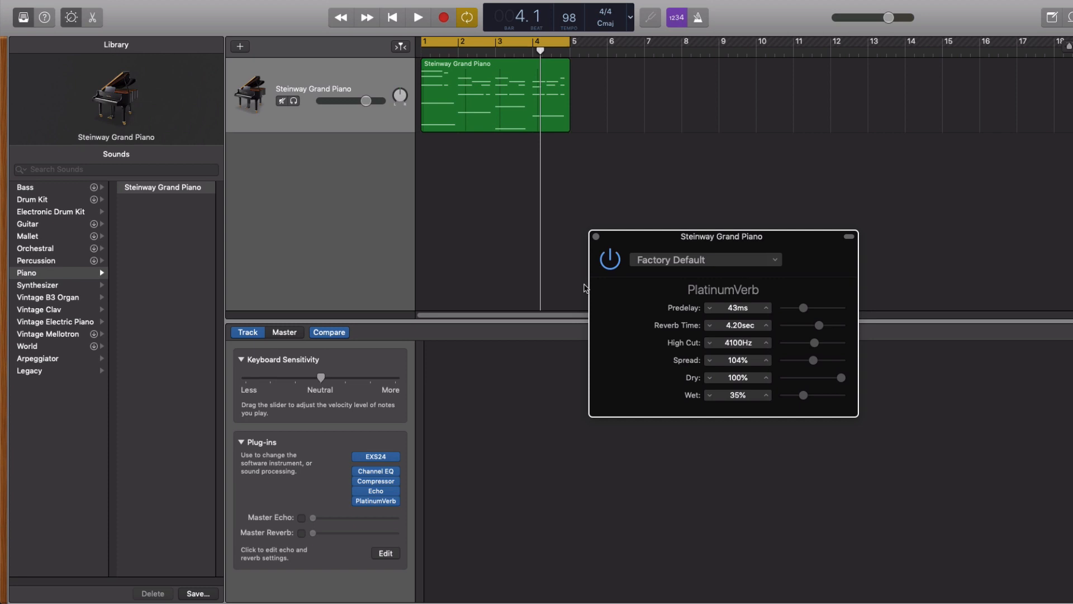
left_click(585, 288)
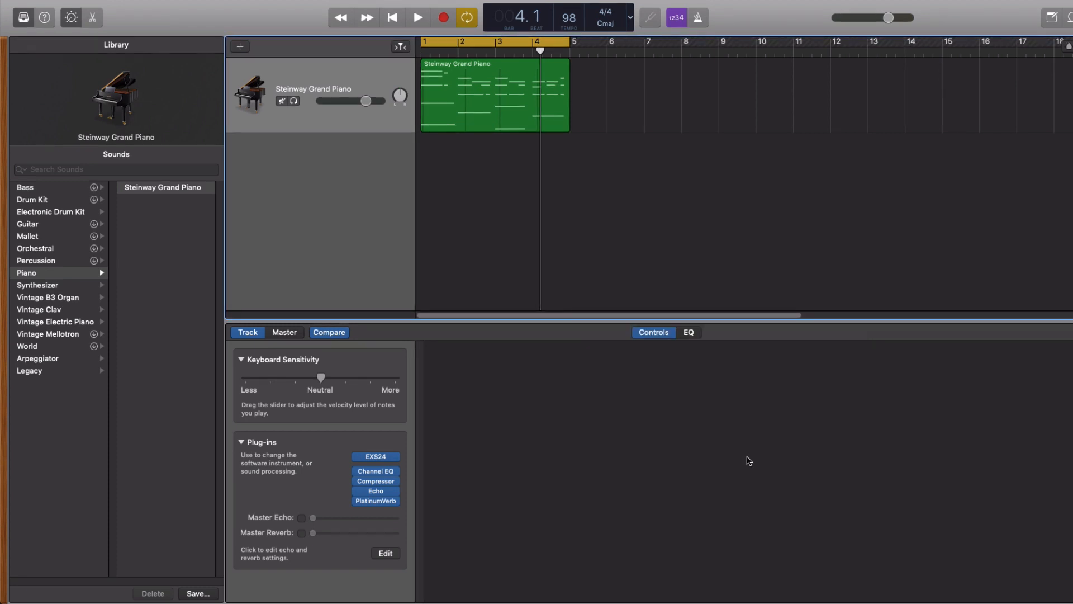